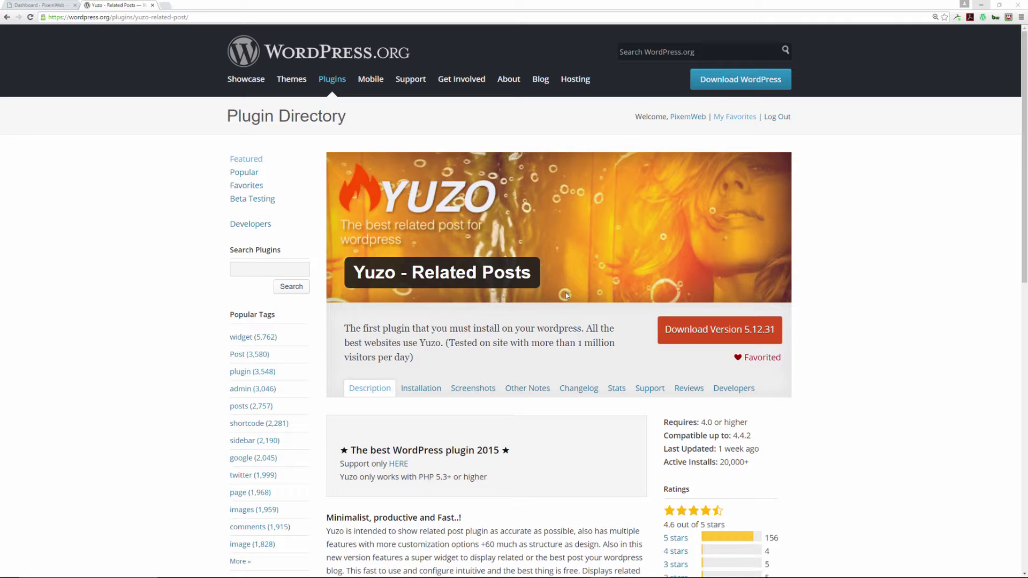
- Scroll through the Yuzo – Related Posts description on its WordPress.org plugin page
scroll(565, 295, down, 2)
scroll(562, 300, down, 1)
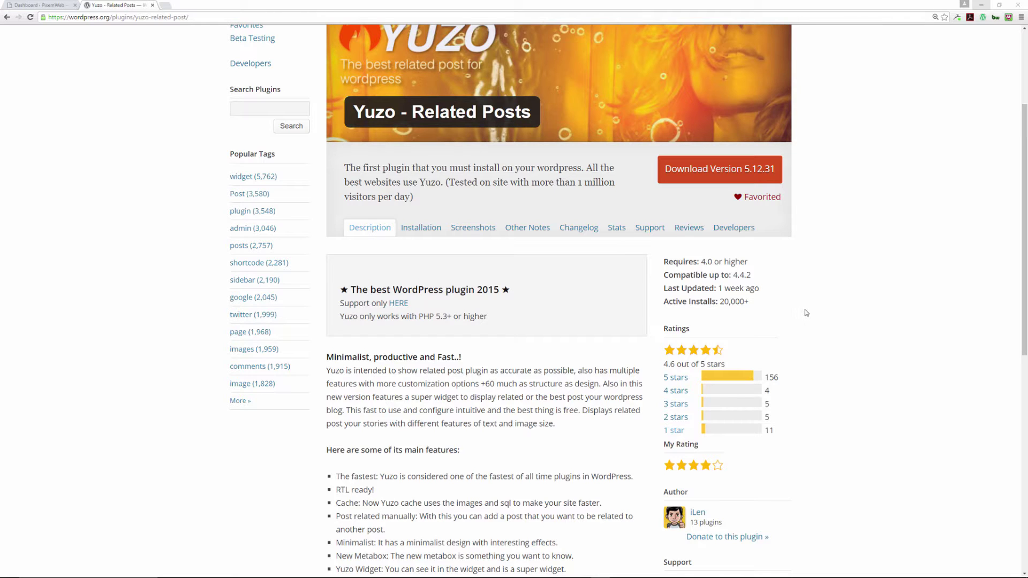
scroll(806, 313, up, 3)
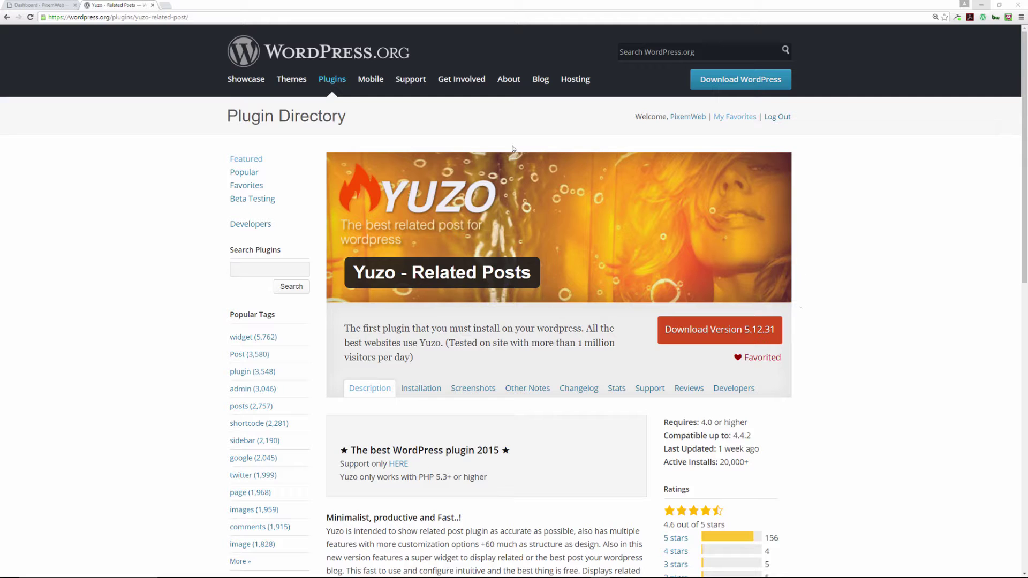
- Switch to the PixemWeb site's admin dashboard and go to Plugins > Add New
click(50, 7)
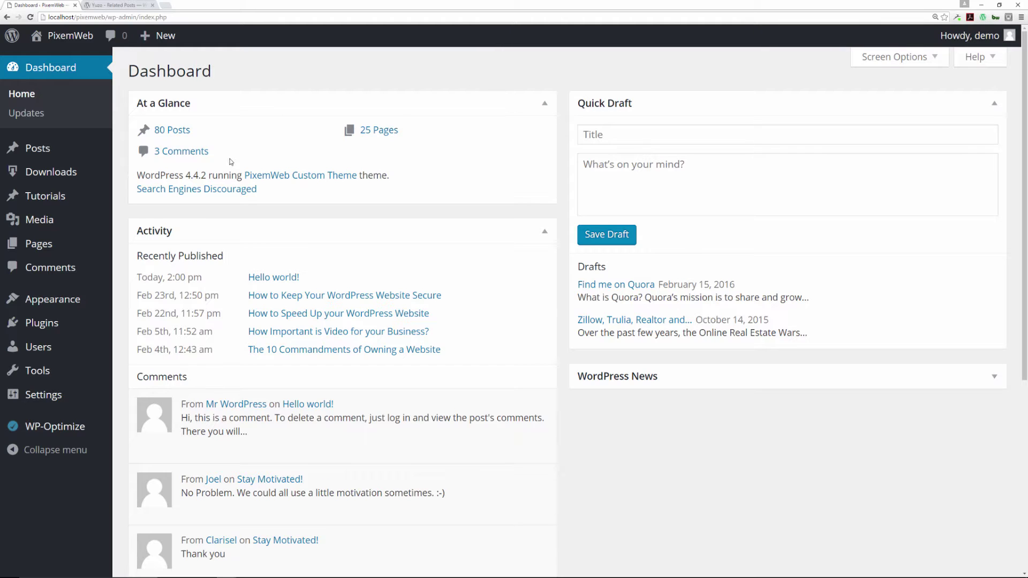
mouse_move(40, 329)
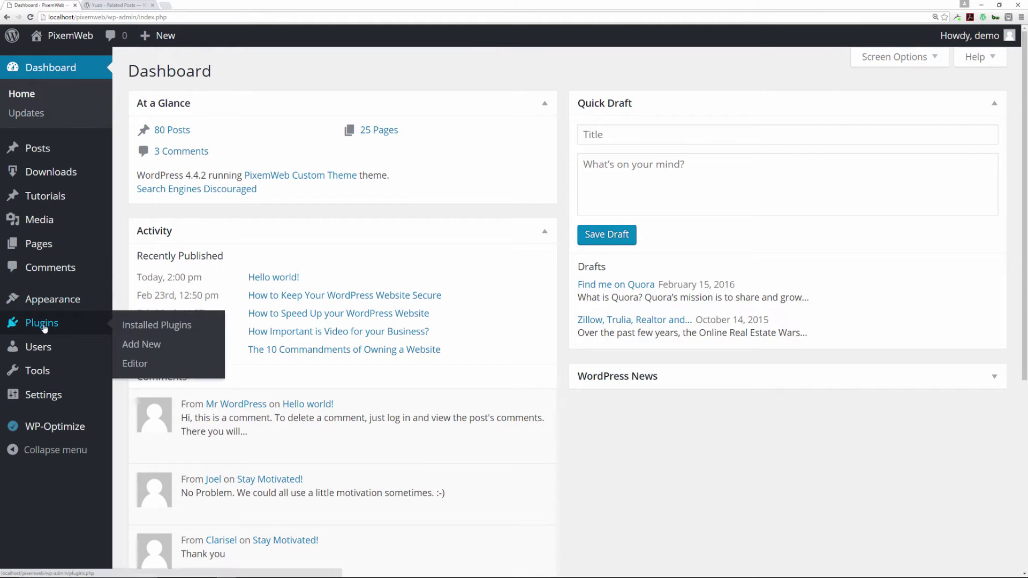
click(137, 347)
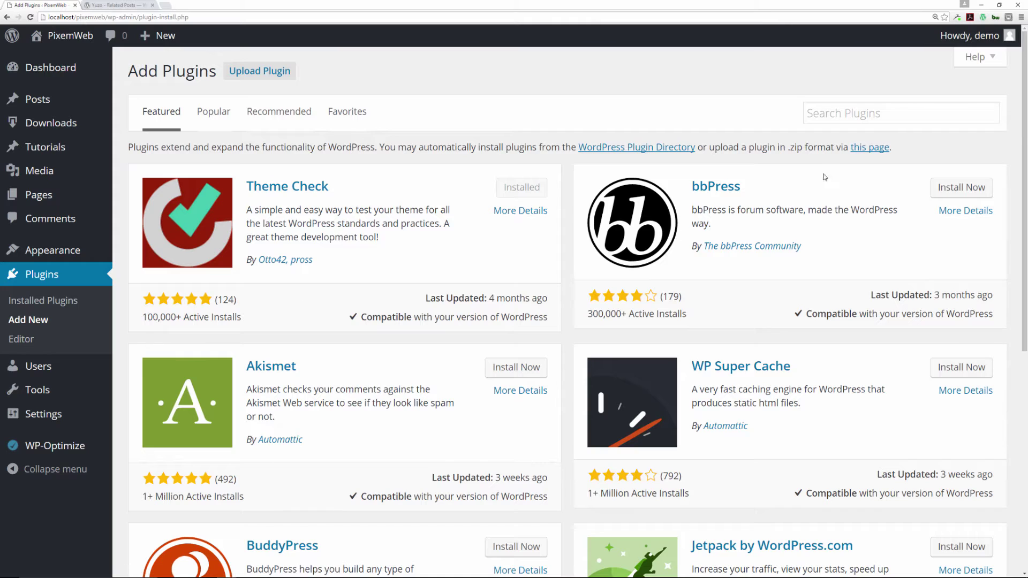
- Search the plugin directory for 'Yuzo'
click(868, 112)
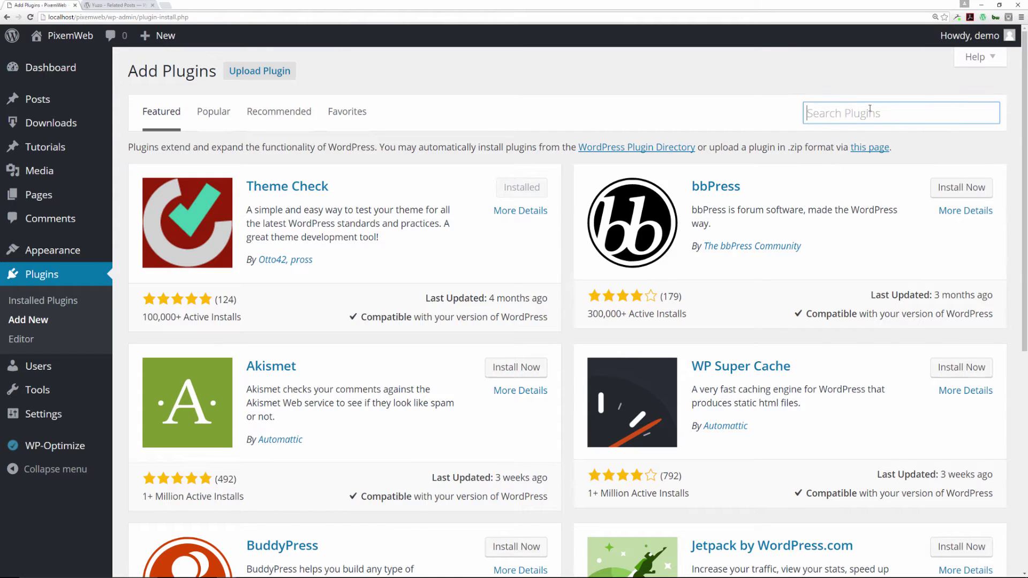
text(Yuzo)
key(Return)
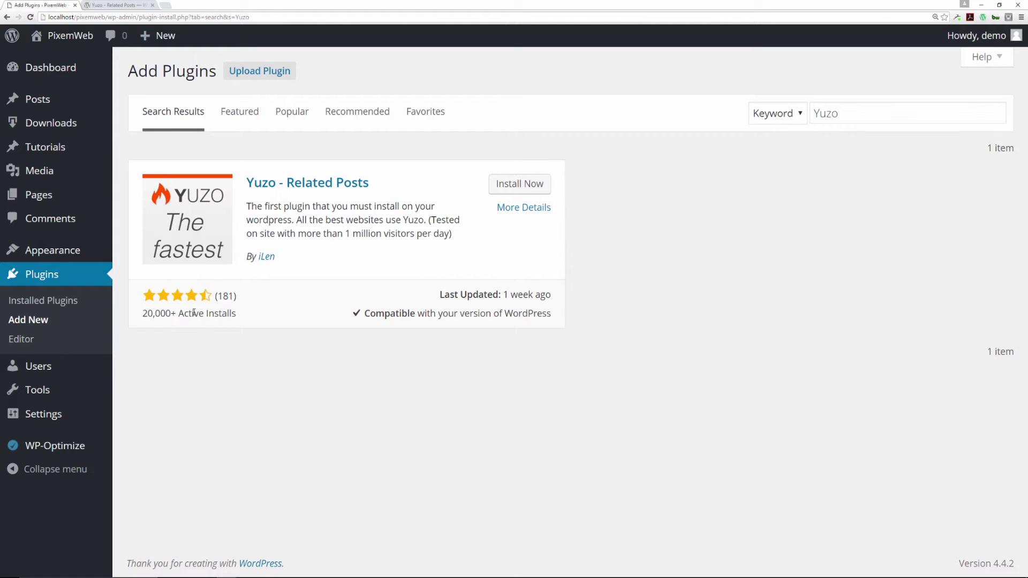
- Install and activate Yuzo – Related Posts 5.12.31 from the search results
click(121, 6)
click(40, 7)
click(528, 190)
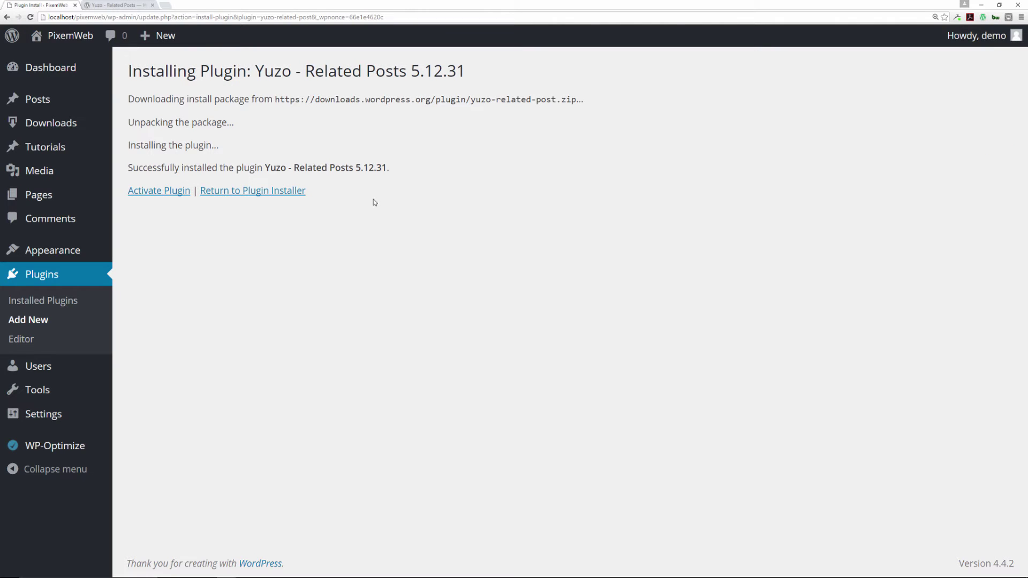
click(169, 192)
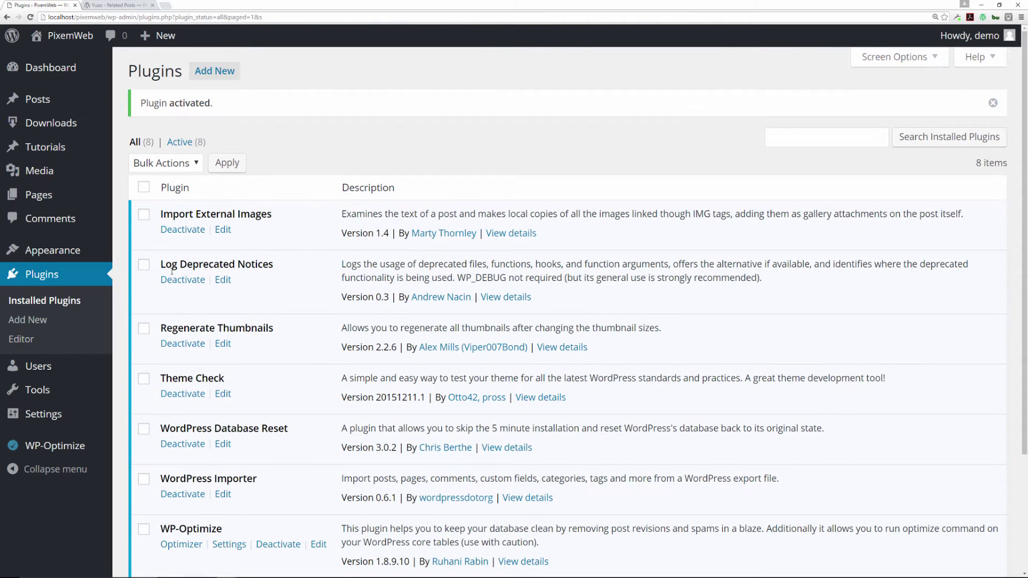
mouse_move(56, 419)
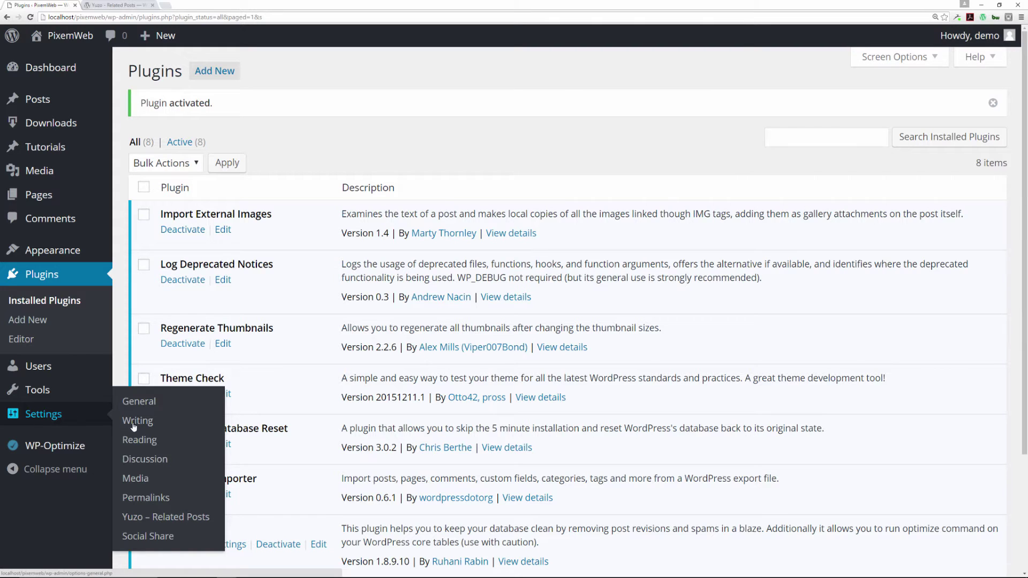
- Open the Yuzo – Related Posts settings and review 4 posts, Posts only, related by Tags & Category
click(165, 519)
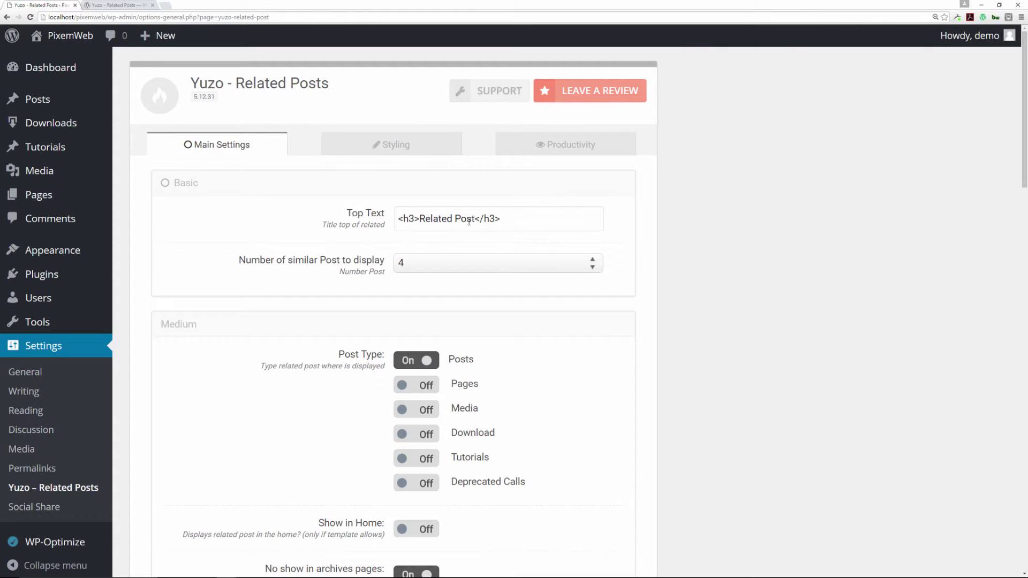
scroll(695, 235, down, 1)
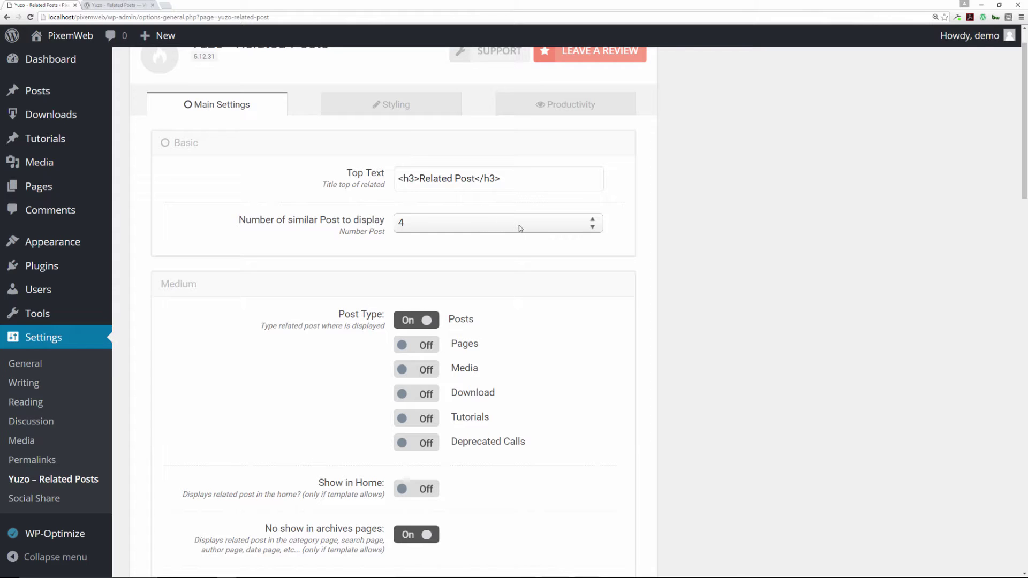
scroll(668, 247, down, 2)
scroll(668, 250, down, 2)
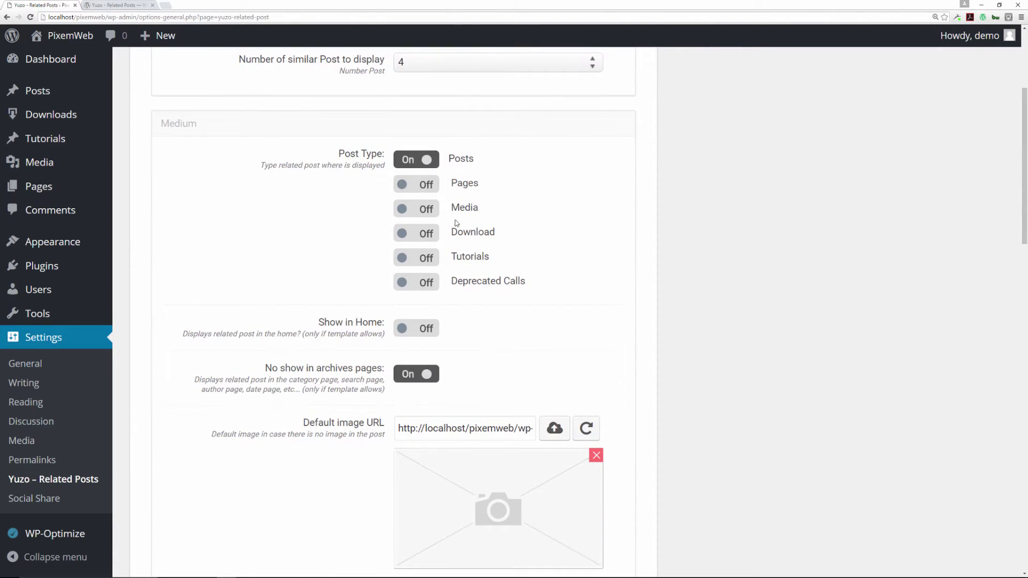
scroll(630, 233, down, 1)
scroll(629, 233, down, 5)
scroll(761, 235, down, 2)
- Keep related posts based on Tags & Category, sorted Descendant
click(484, 210)
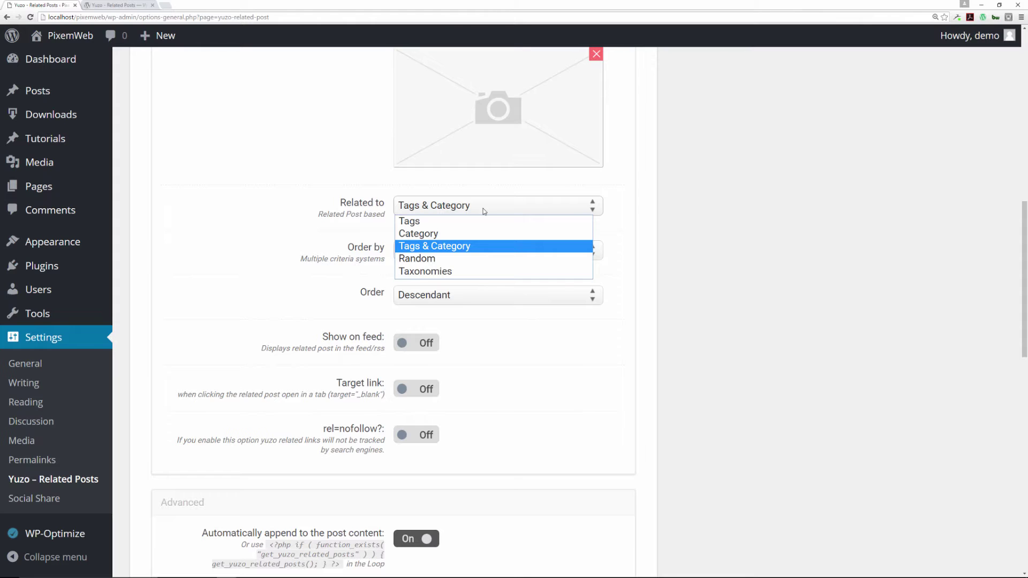
click(659, 218)
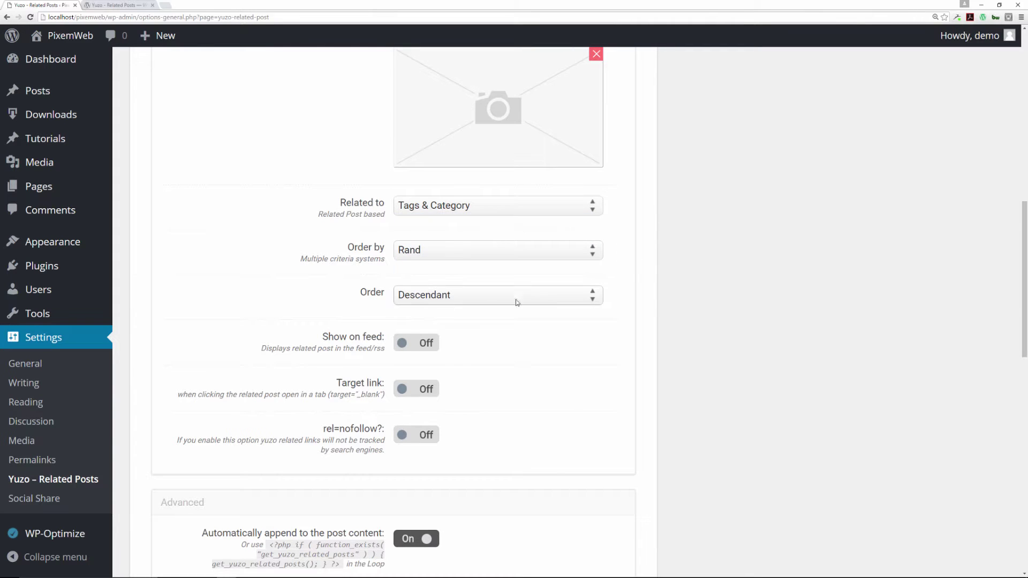
scroll(704, 303, down, 1)
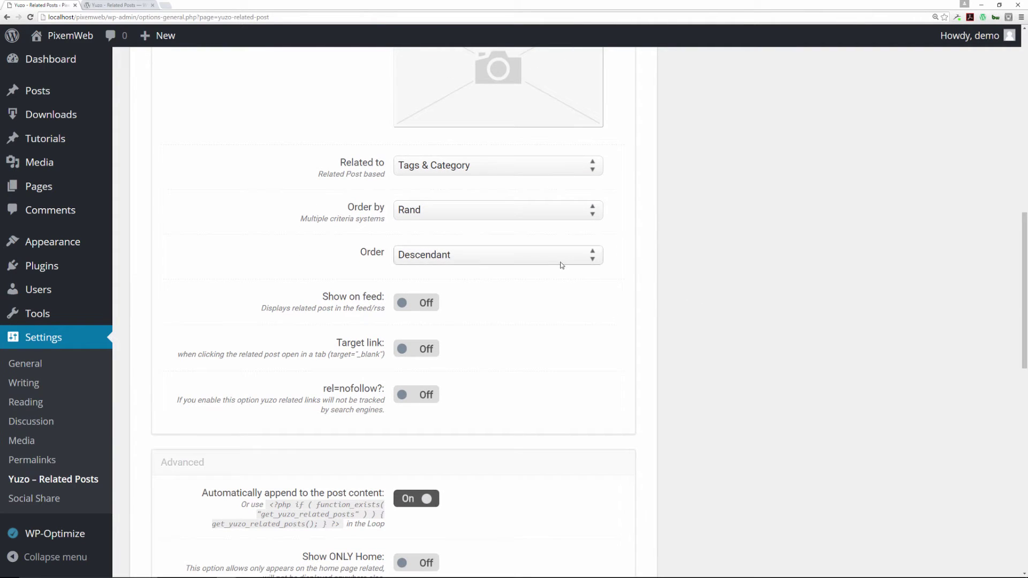
click(561, 265)
click(568, 264)
- Review the remaining Main Settings: top text <h3>Related Post</h3>, 4 posts, Posts only
scroll(650, 330, down, 3)
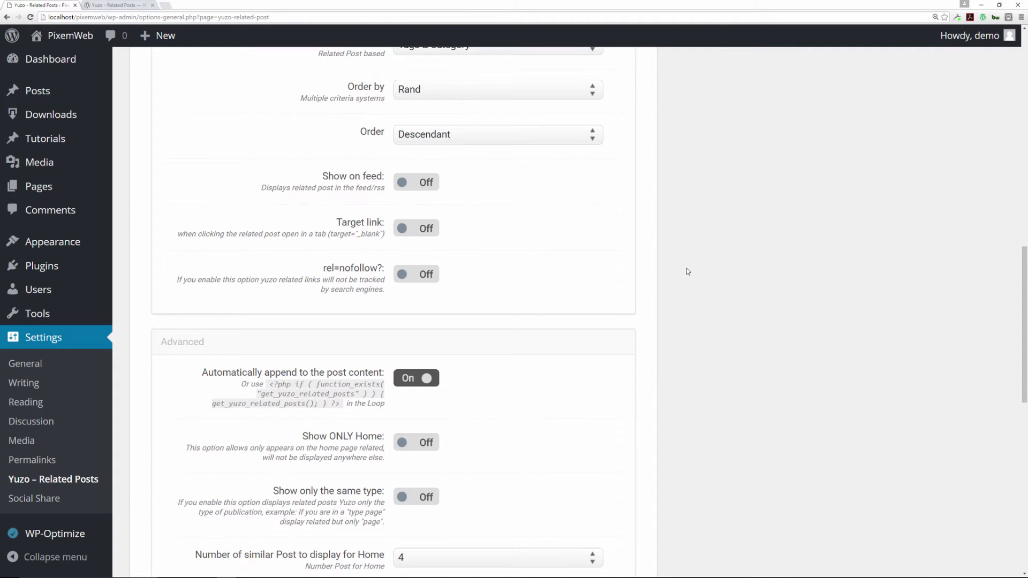
scroll(688, 271, down, 1)
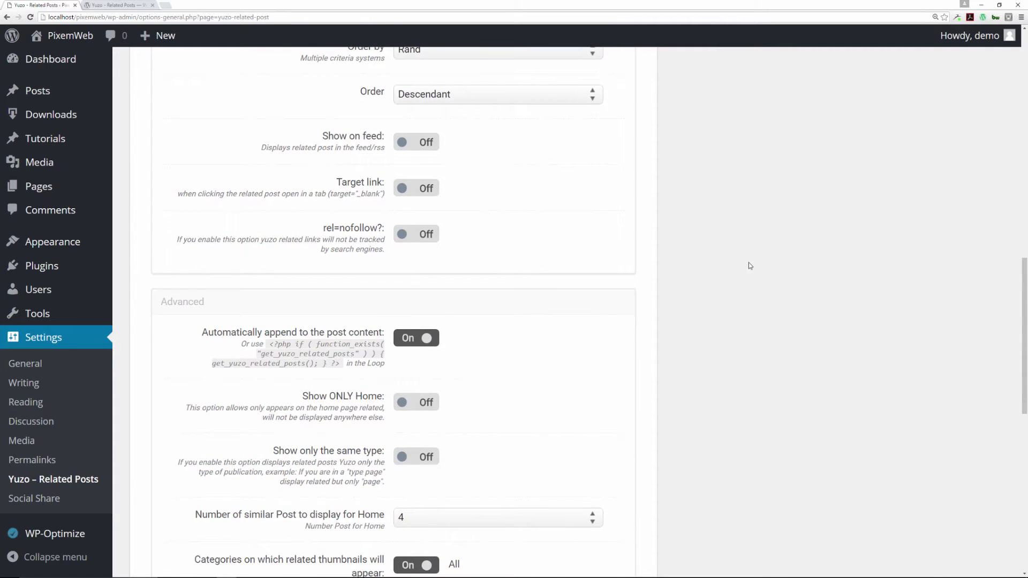
scroll(748, 262, down, 3)
scroll(232, 355, down, 2)
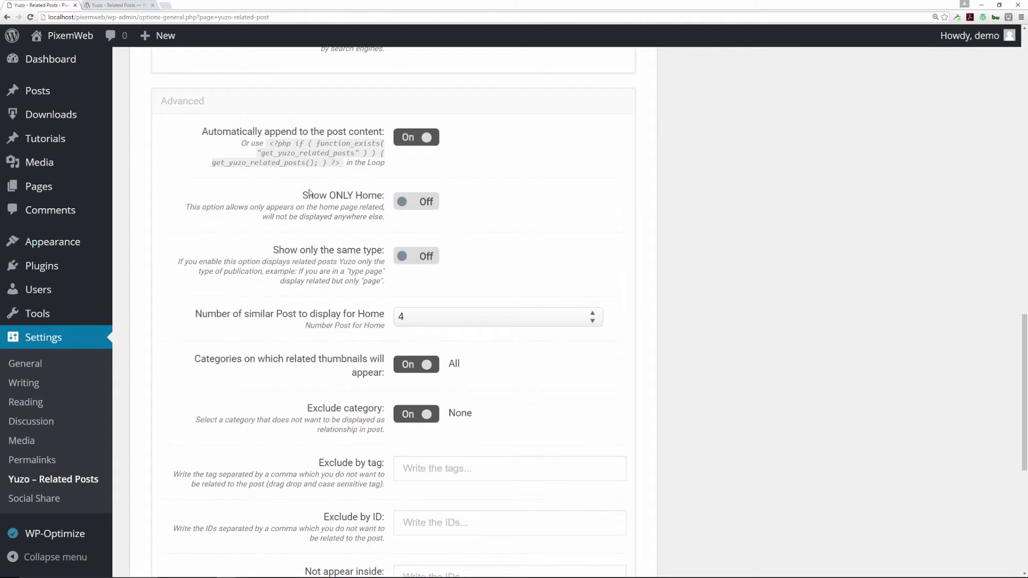
scroll(582, 200, down, 5)
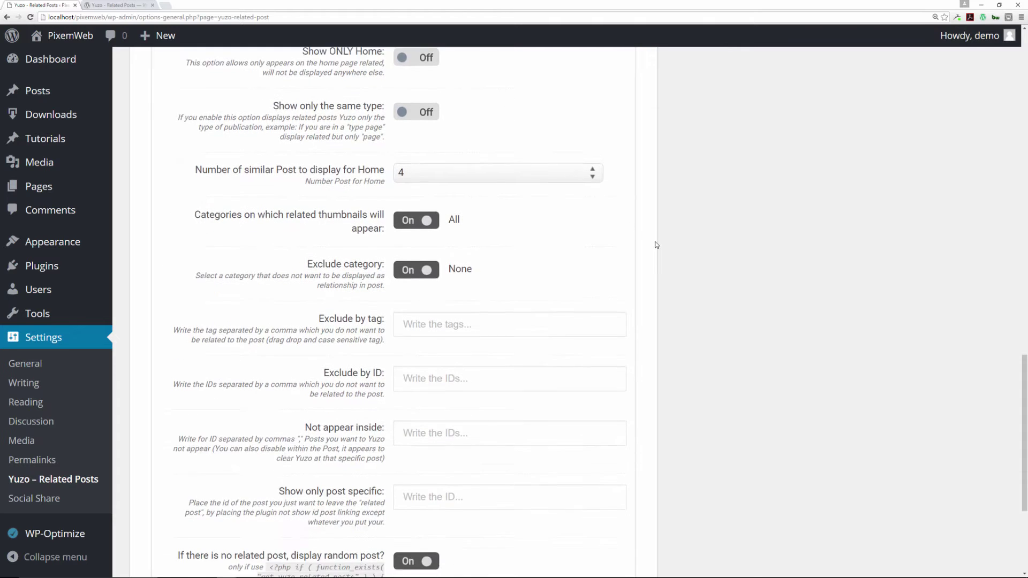
scroll(656, 245, down, 2)
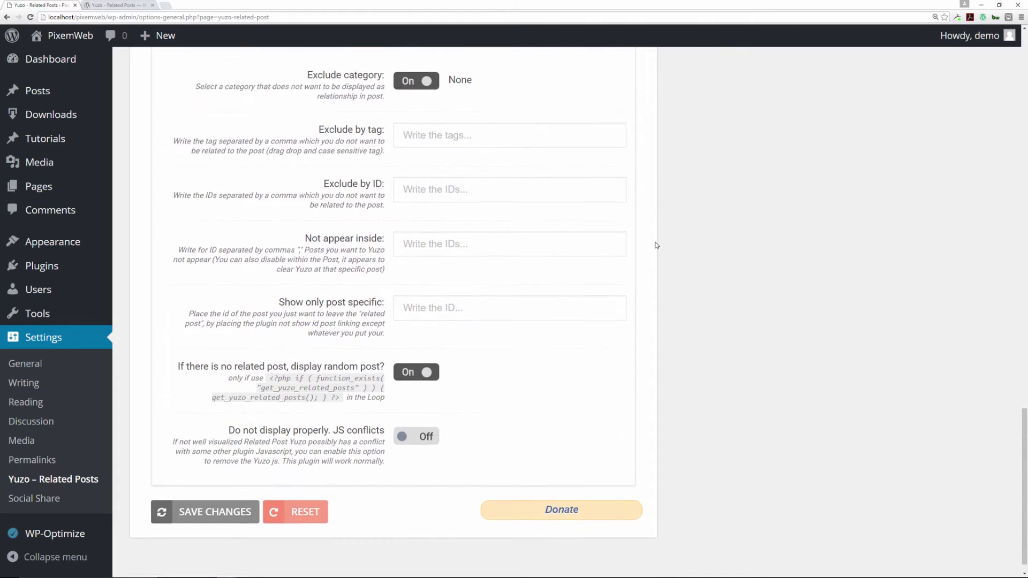
scroll(656, 245, up, 3)
scroll(656, 245, up, 13)
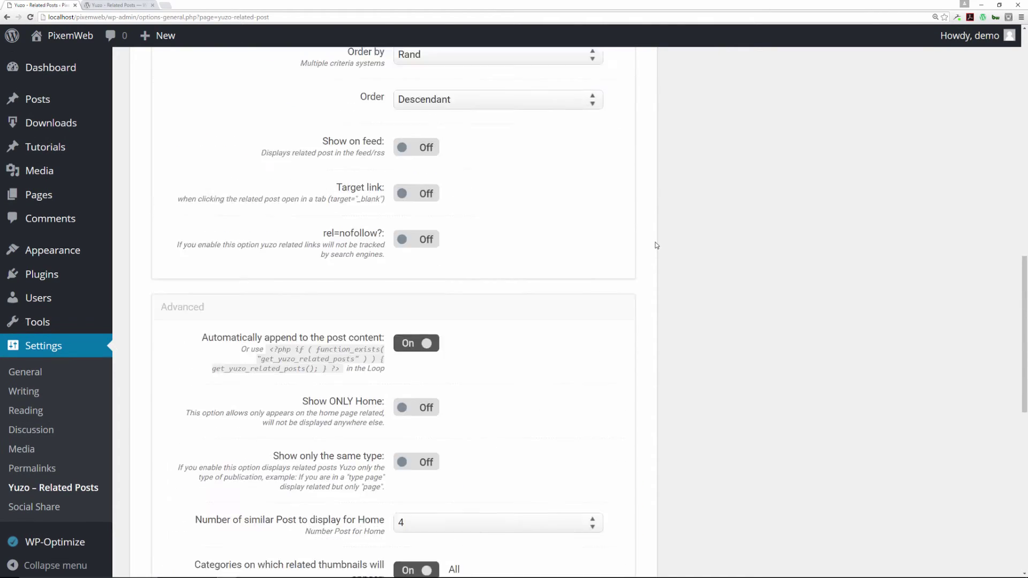
scroll(656, 245, up, 7)
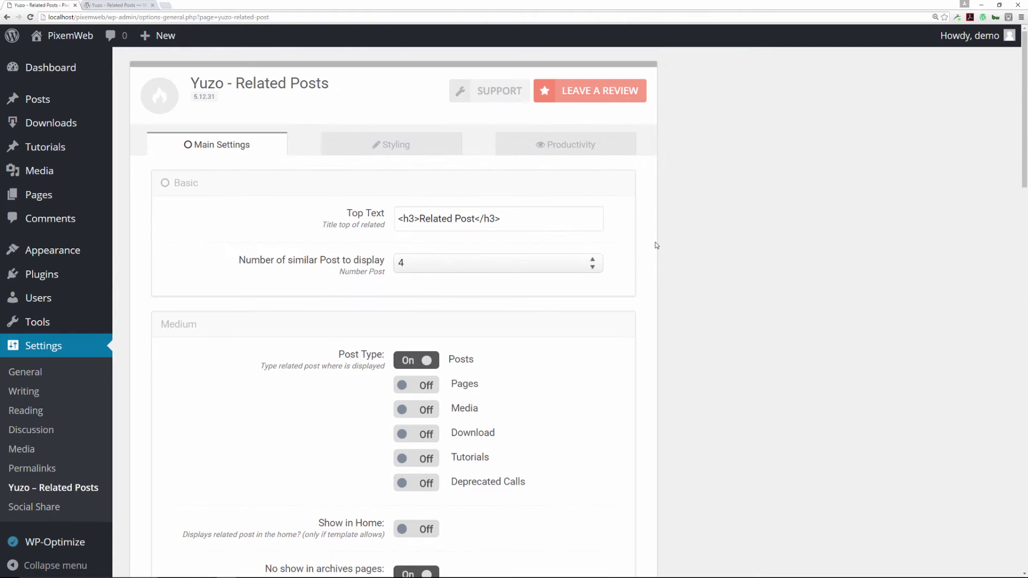
- Review the Styling tab: grid layout, Thumbnail size, Cover background, 110 px Rectangle images, custom CSS
click(378, 148)
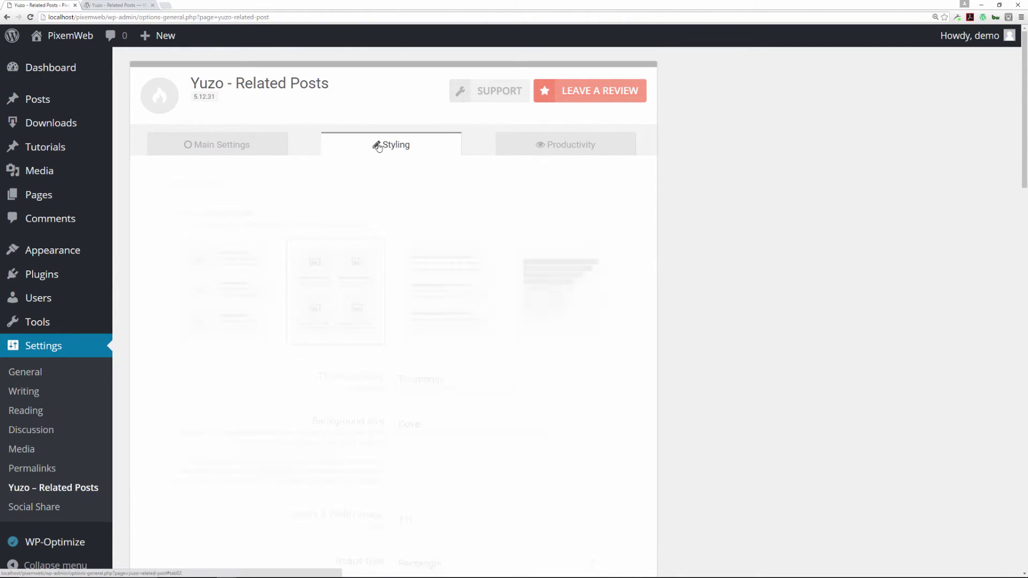
scroll(723, 223, down, 1)
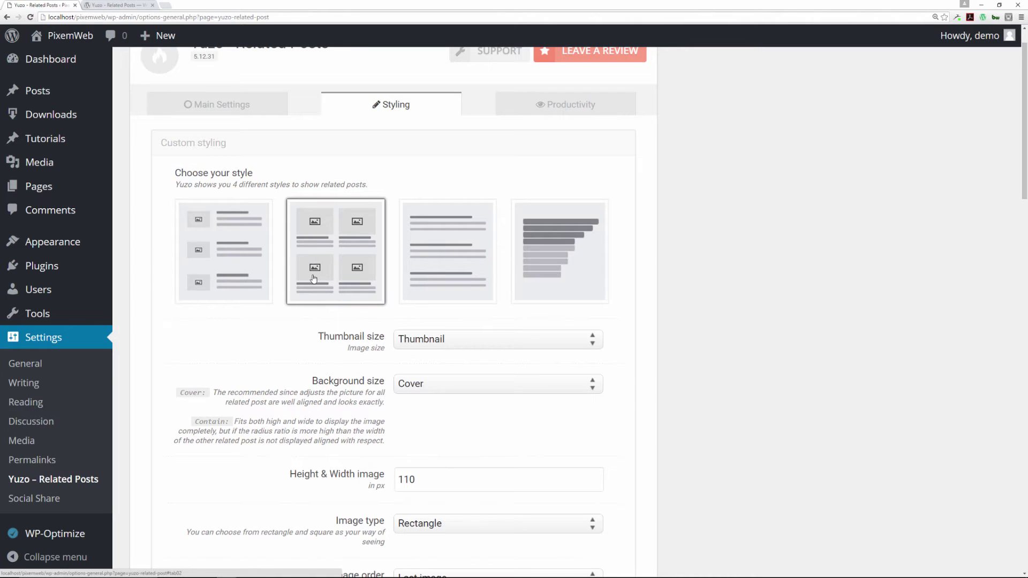
scroll(704, 262, down, 3)
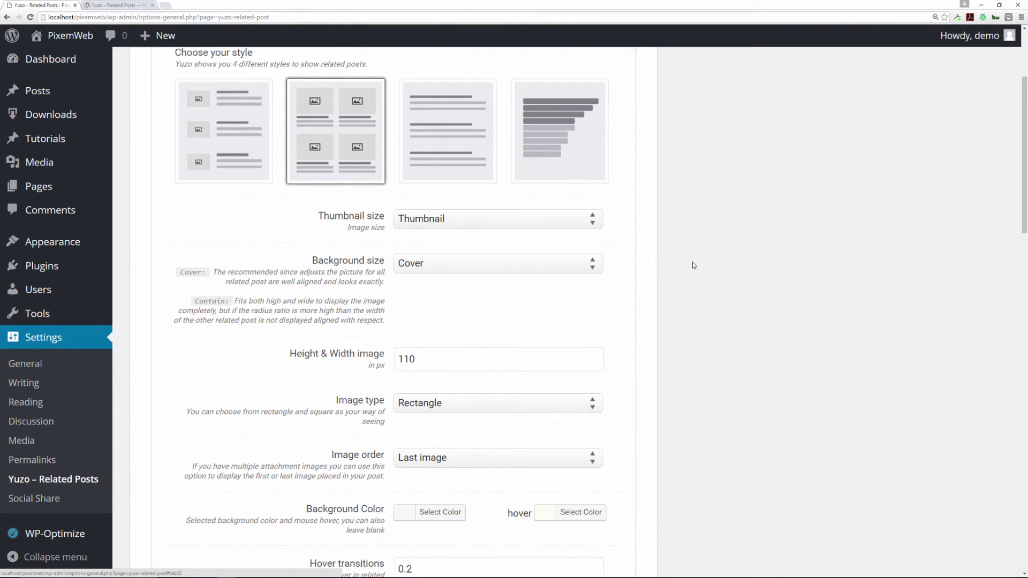
scroll(692, 263, down, 1)
scroll(651, 271, down, 6)
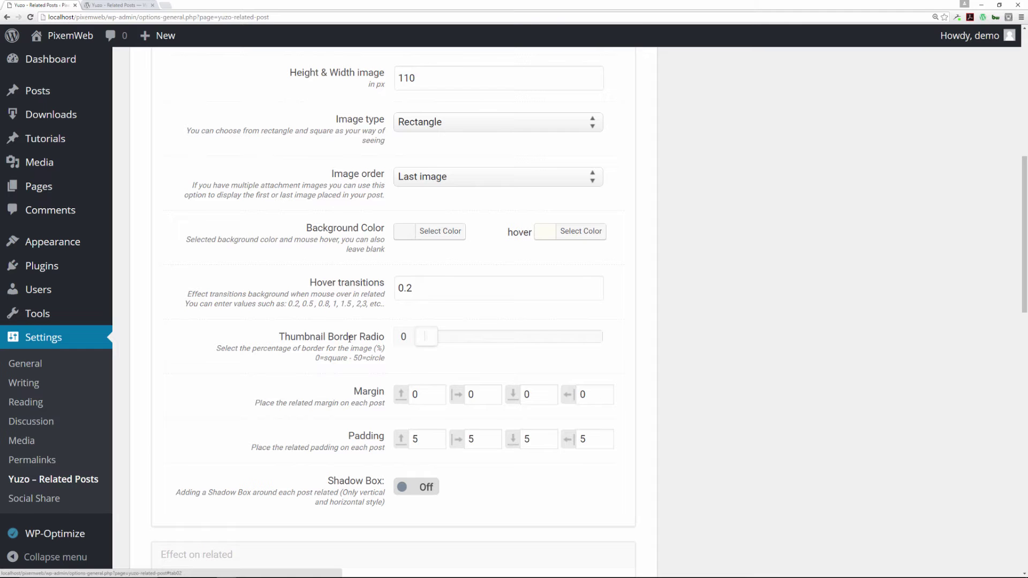
scroll(654, 319, down, 5)
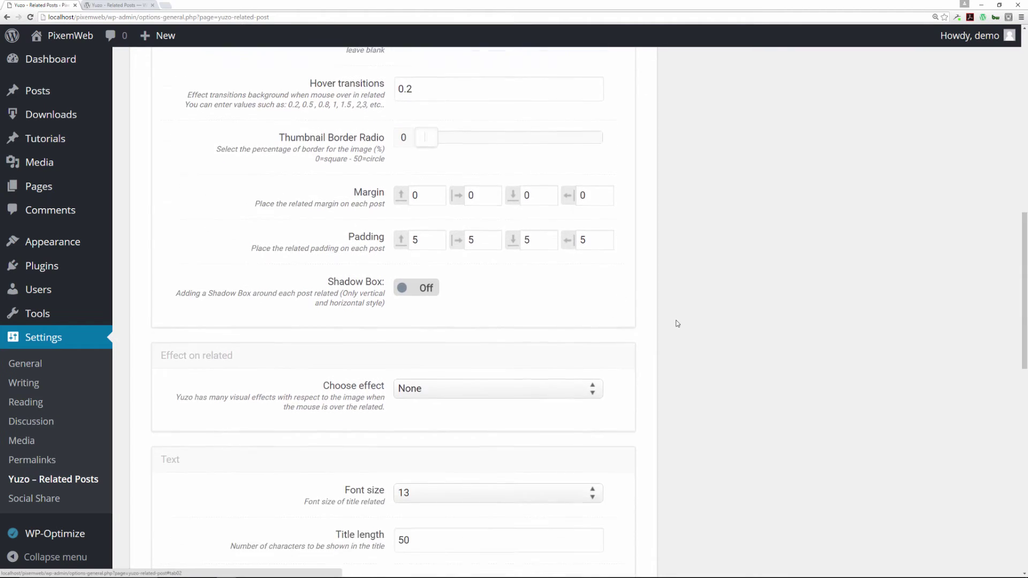
scroll(677, 323, down, 5)
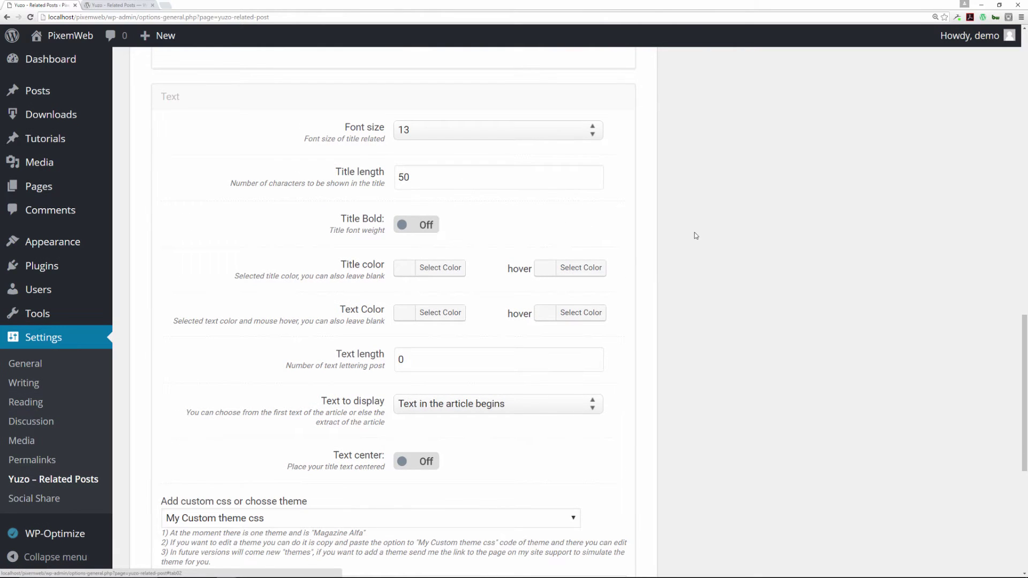
scroll(679, 234, down, 3)
scroll(332, 321, down, 1)
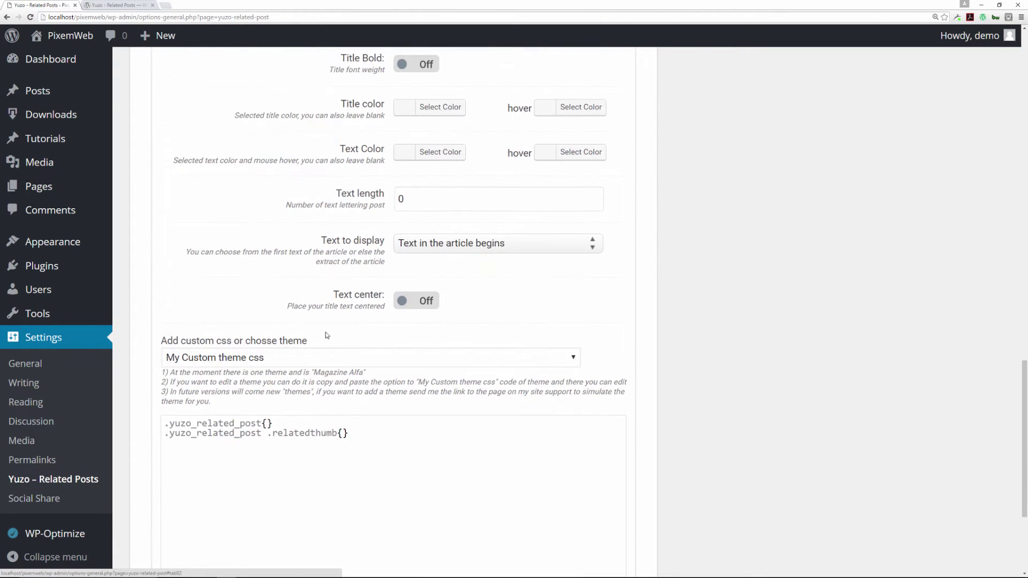
scroll(308, 397, down, 1)
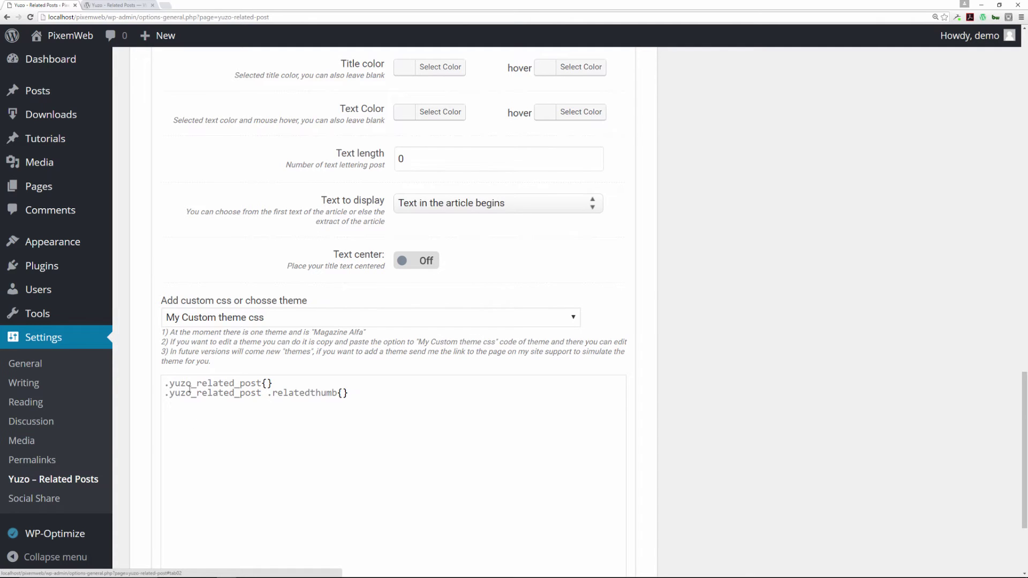
scroll(189, 389, down, 1)
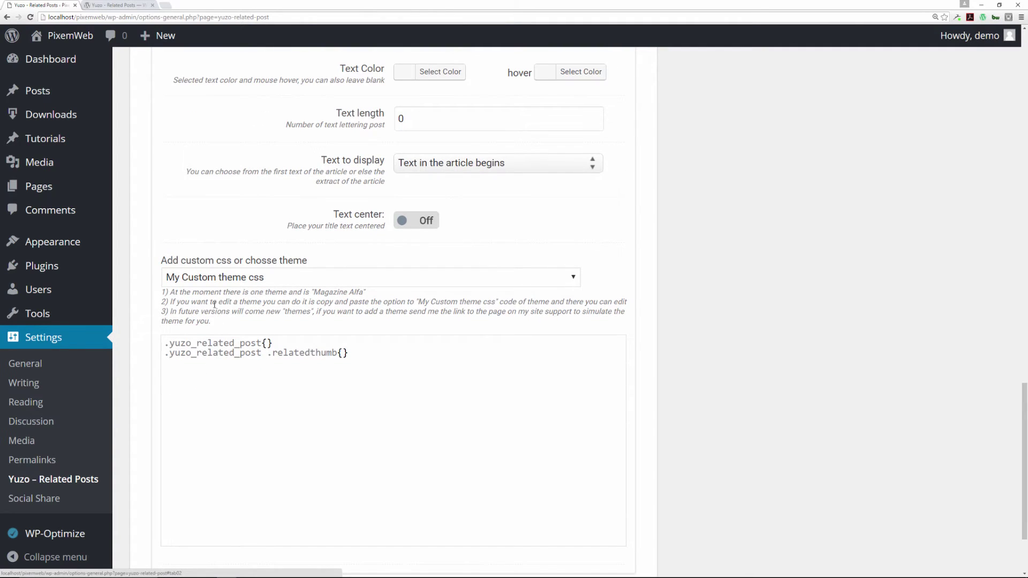
scroll(664, 313, up, 20)
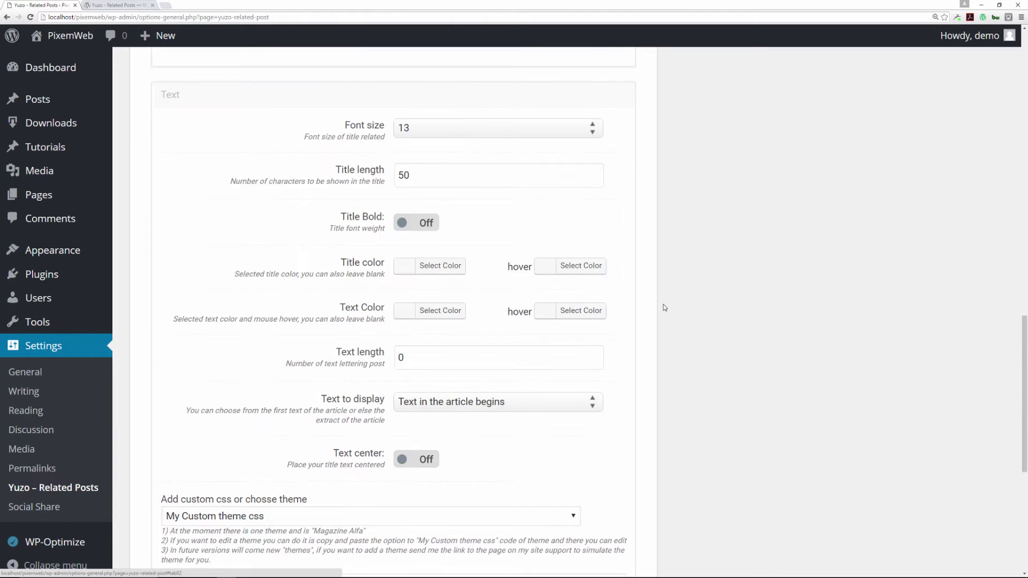
- Look through the plugin's Productivity settings
scroll(658, 306, up, 2)
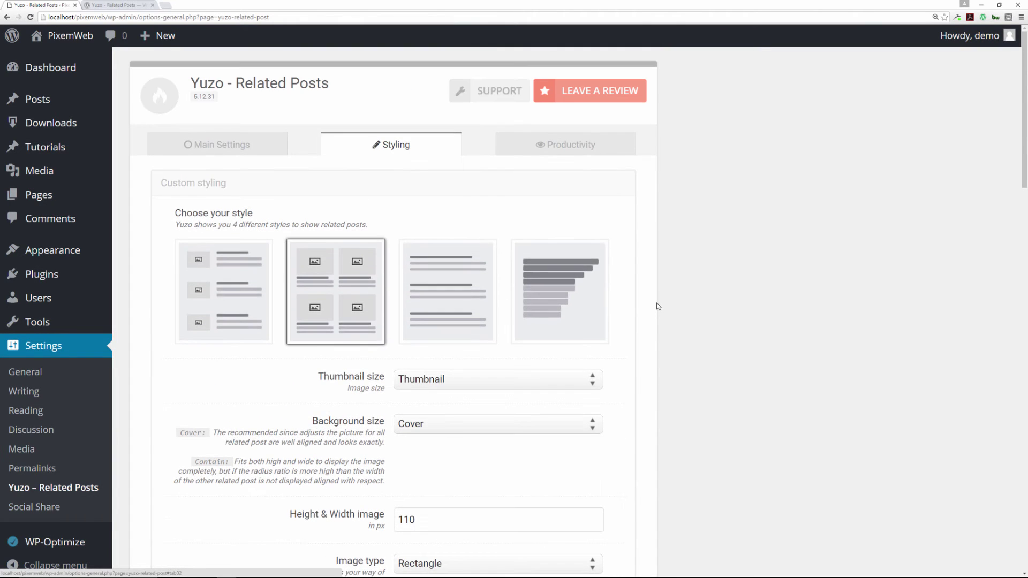
click(571, 149)
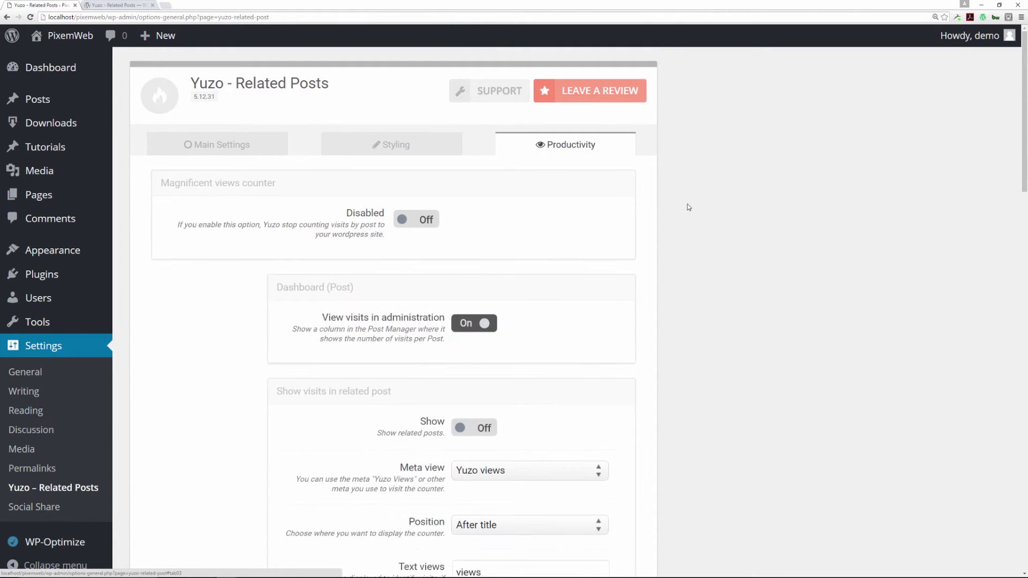
scroll(688, 220, down, 4)
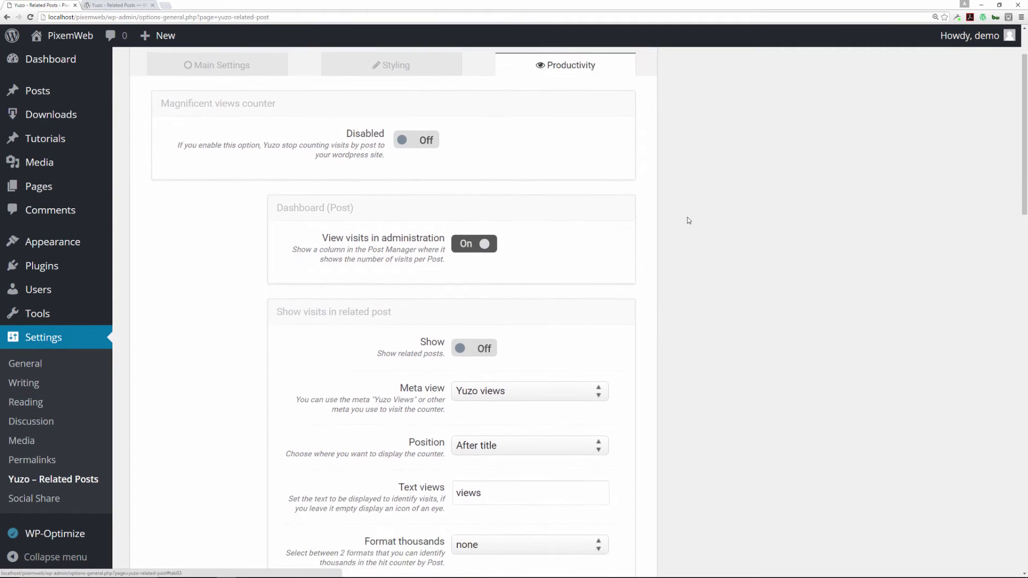
scroll(688, 220, down, 6)
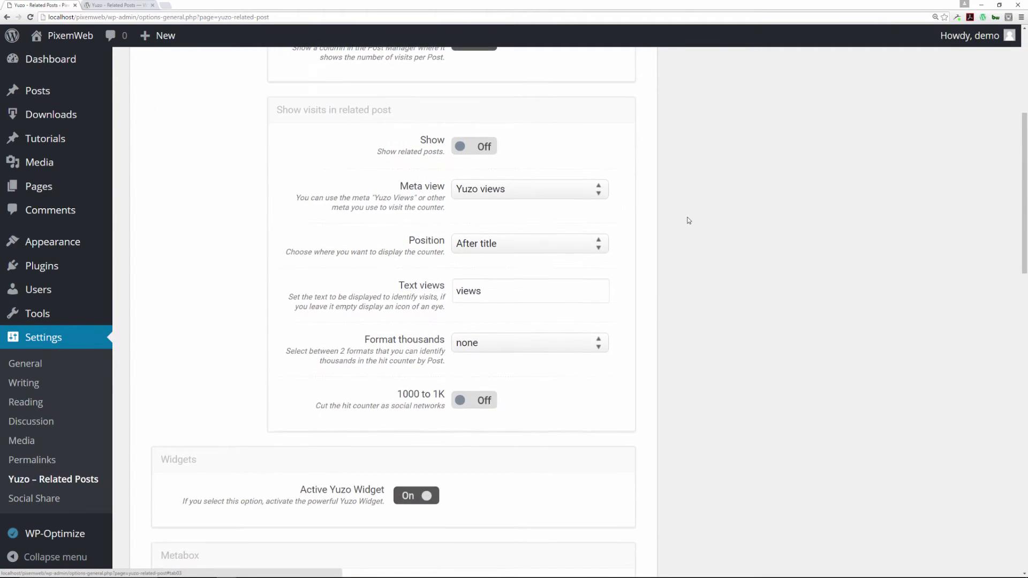
scroll(688, 220, down, 5)
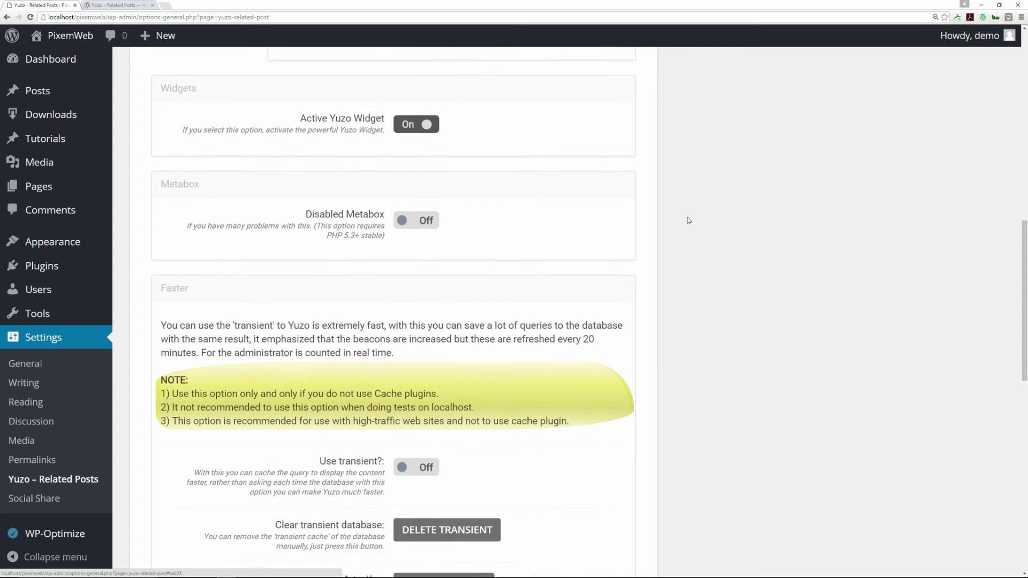
scroll(688, 220, down, 3)
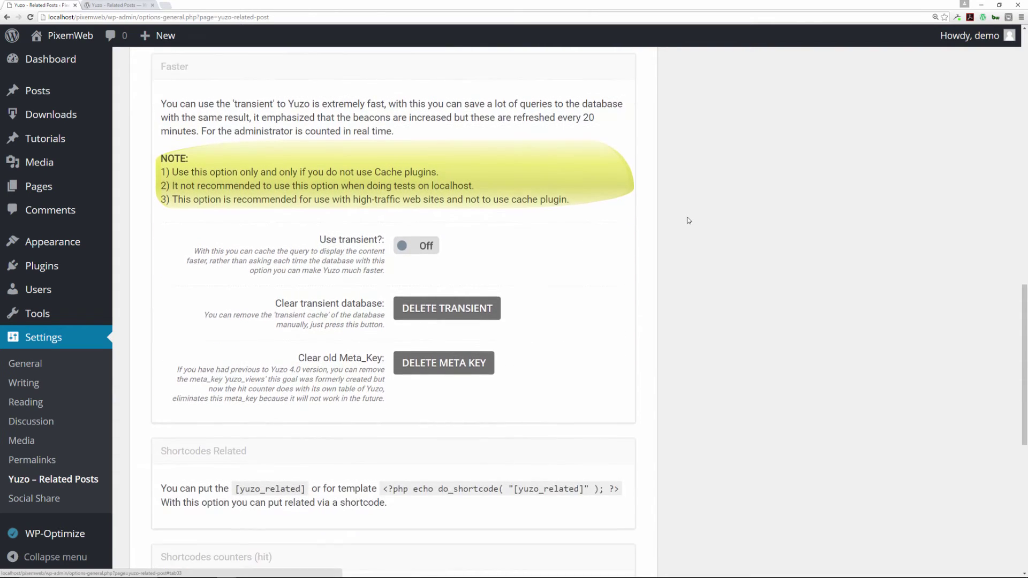
scroll(688, 221, down, 2)
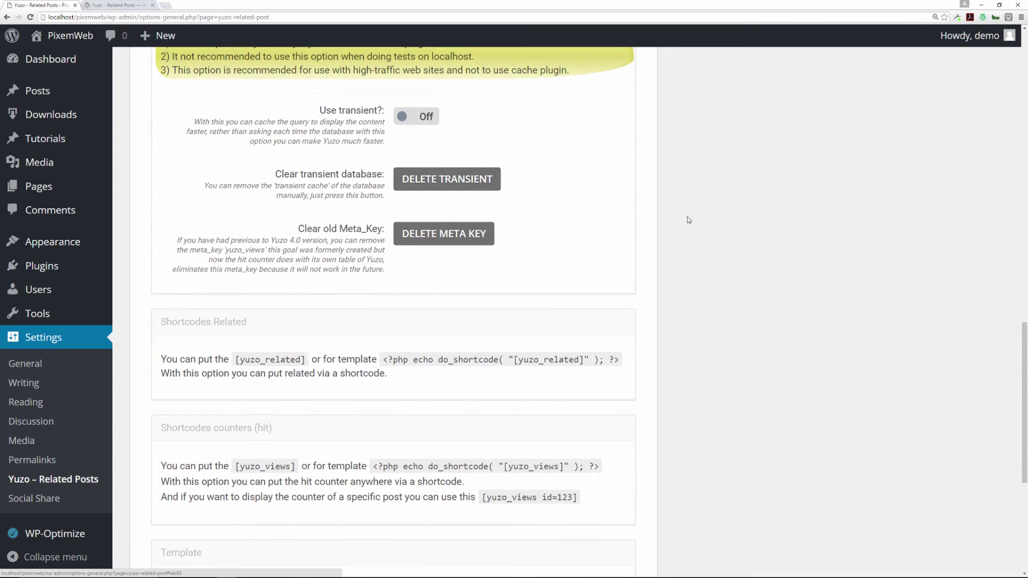
scroll(688, 220, down, 2)
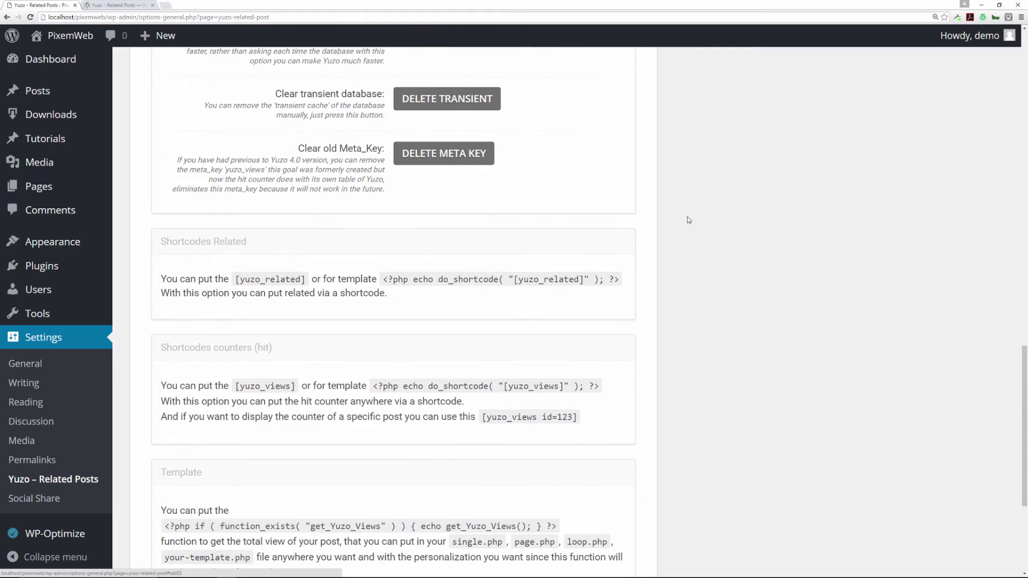
scroll(688, 220, down, 4)
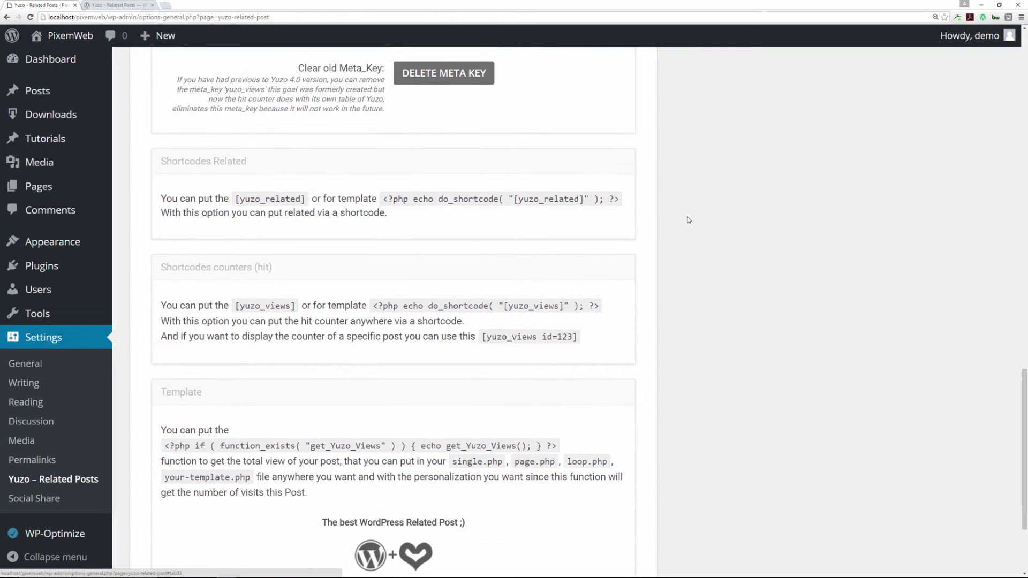
- Save the Yuzo settings and get the 'Update successfully' notice
scroll(688, 220, up, 13)
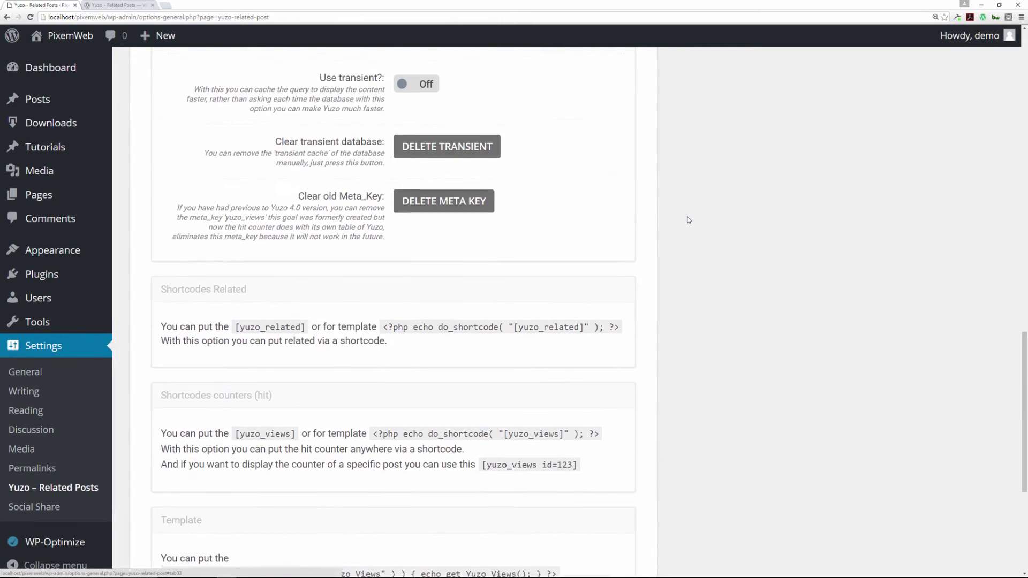
scroll(689, 220, up, 5)
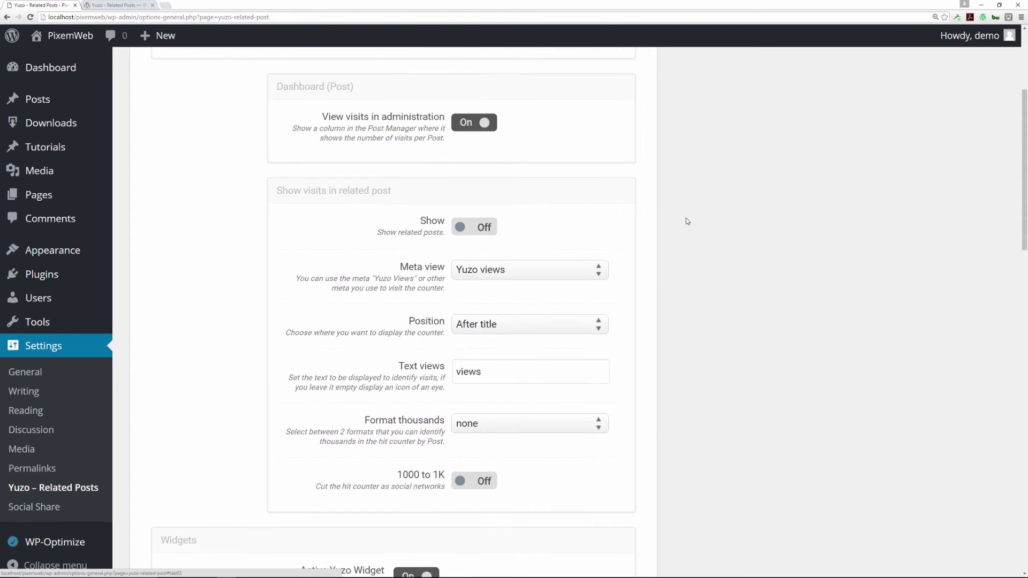
scroll(686, 218, down, 10)
scroll(679, 223, down, 12)
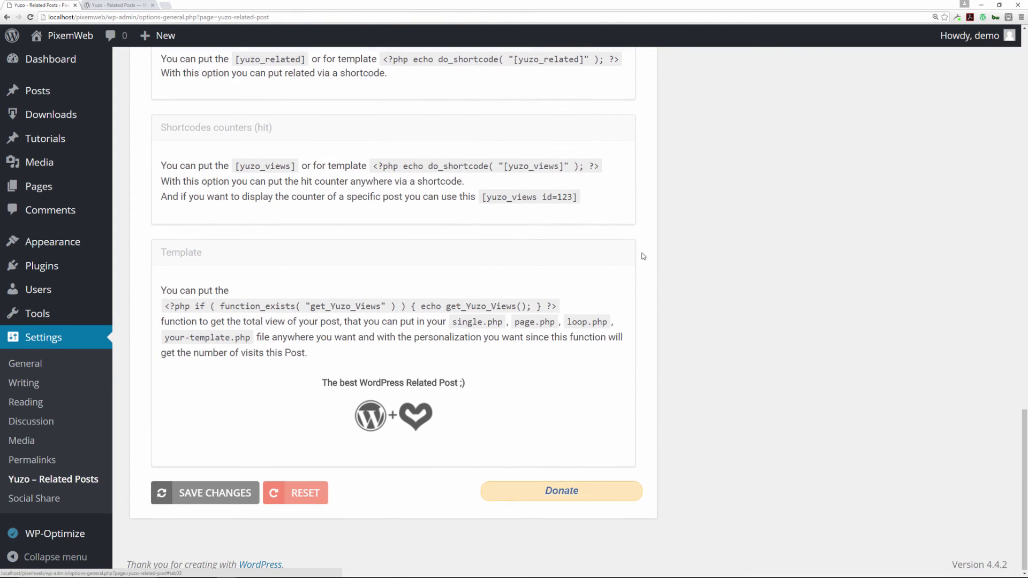
click(196, 496)
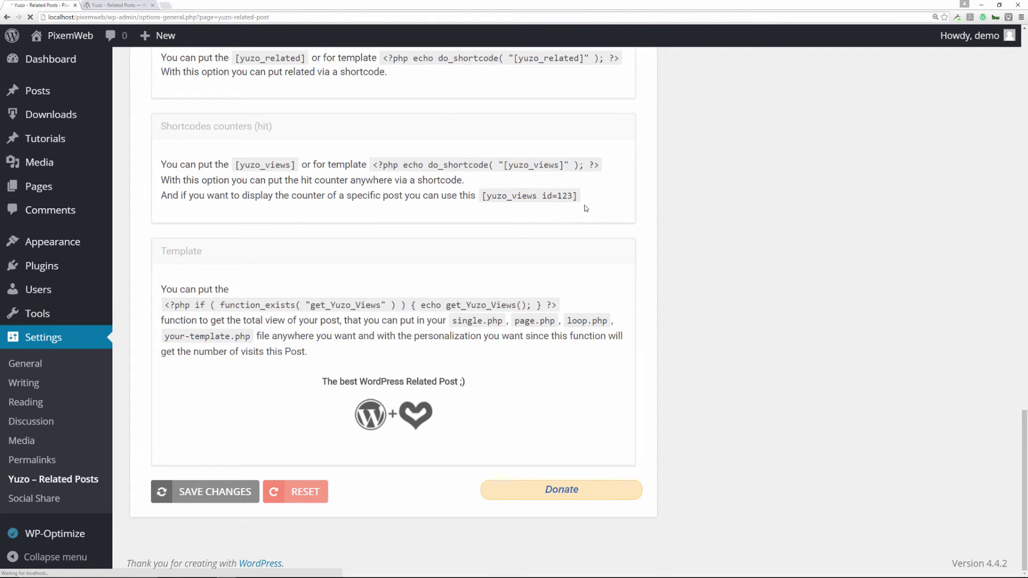
- Visit the live site and open the 'How to Speed Up your WordPress Website' post
click(69, 36)
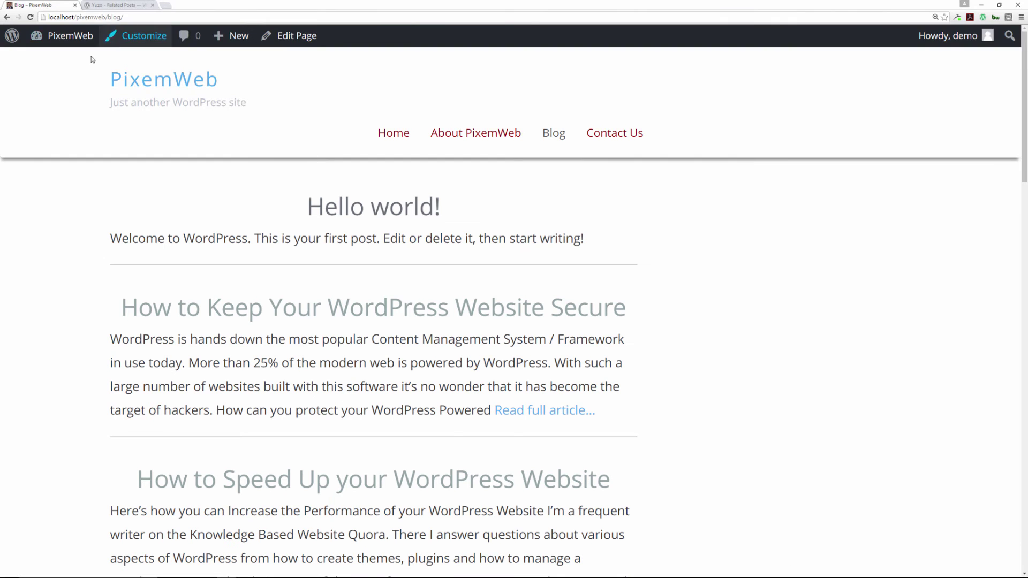
scroll(452, 321, down, 3)
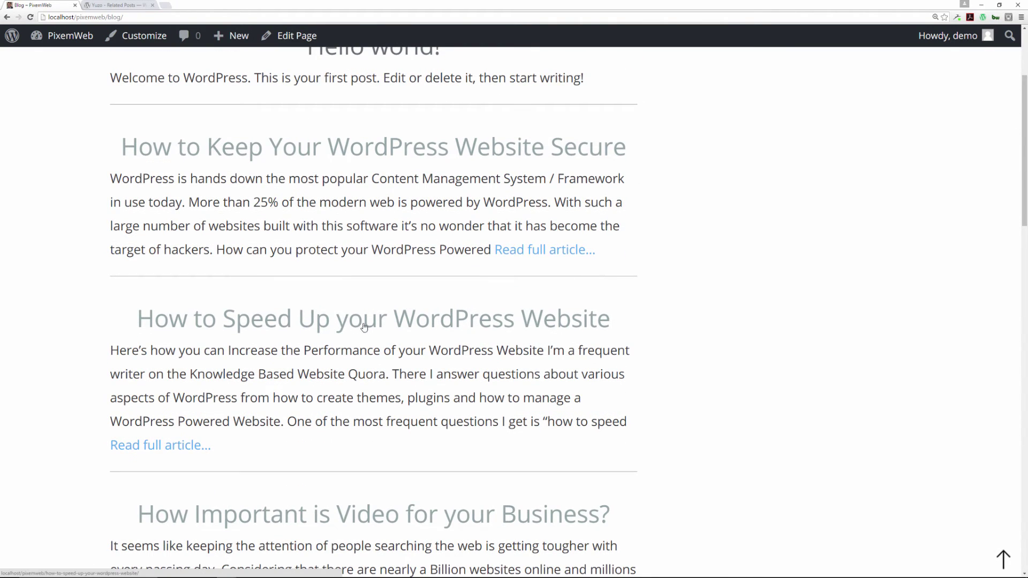
click(314, 327)
- Scroll down to the four-thumbnail Related Post row below the conclusion
scroll(225, 384, down, 4)
scroll(225, 383, down, 10)
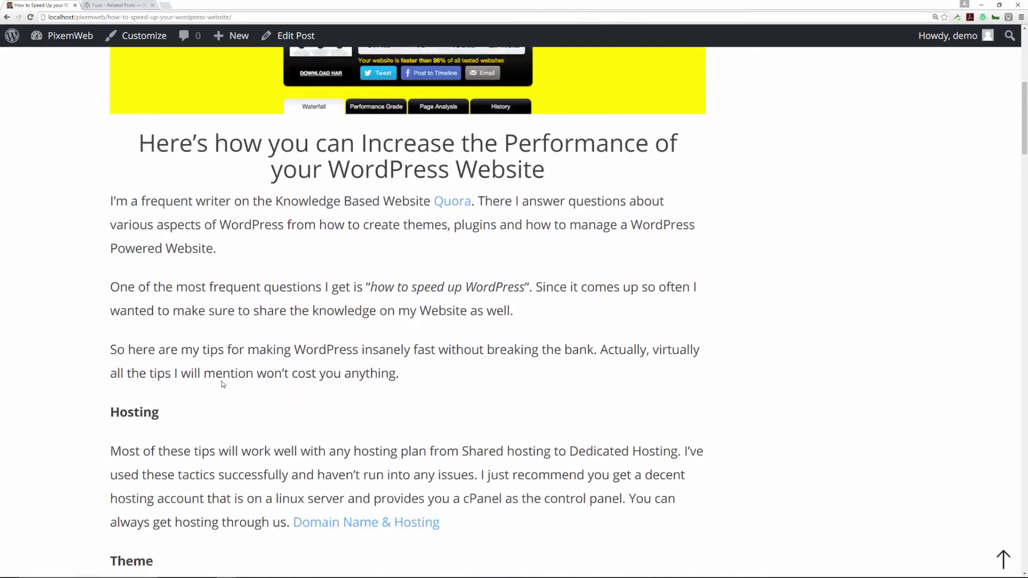
scroll(196, 377, down, 9)
scroll(193, 374, down, 9)
scroll(190, 377, down, 8)
scroll(187, 376, down, 8)
scroll(183, 377, down, 2)
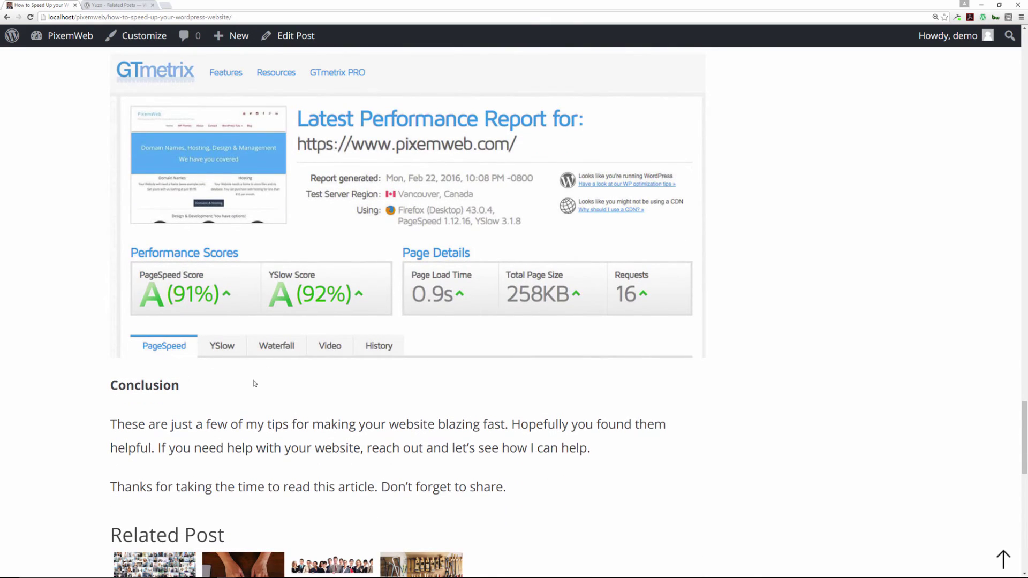
scroll(245, 395, down, 2)
scroll(80, 390, down, 2)
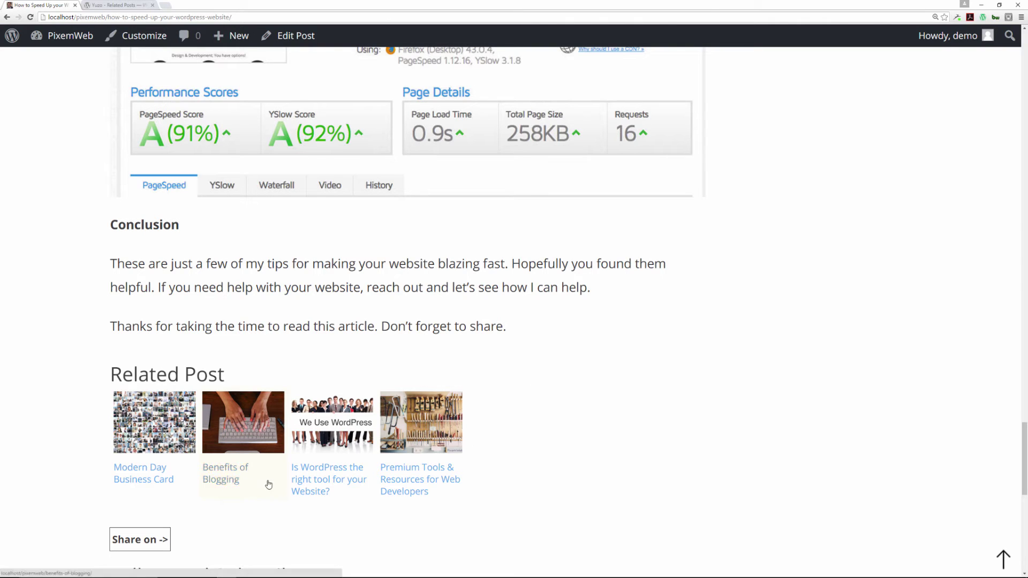
- Open the 'Premium Tools & Resources for Web Developers' related post and scroll through it
click(413, 482)
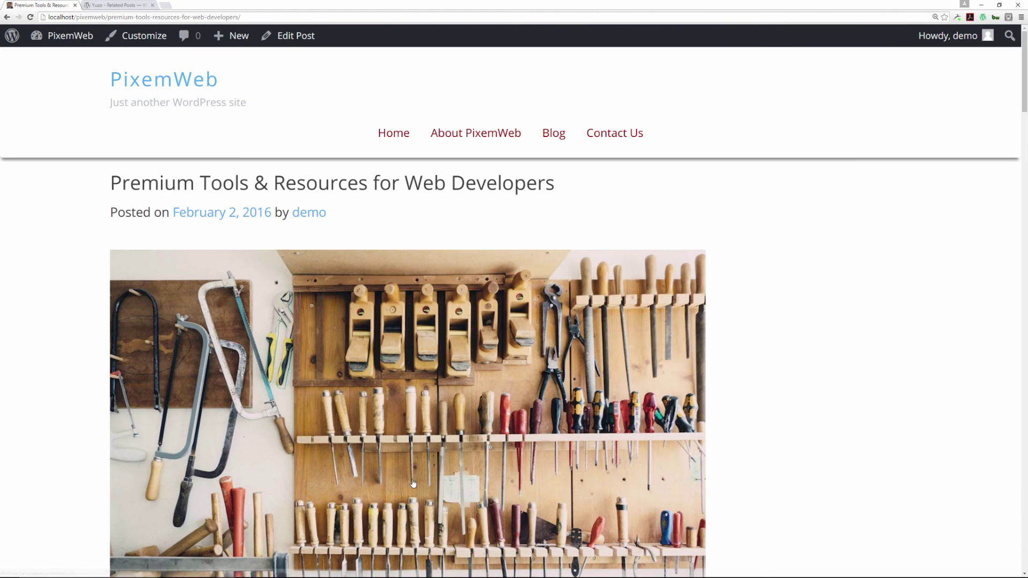
scroll(419, 474, down, 8)
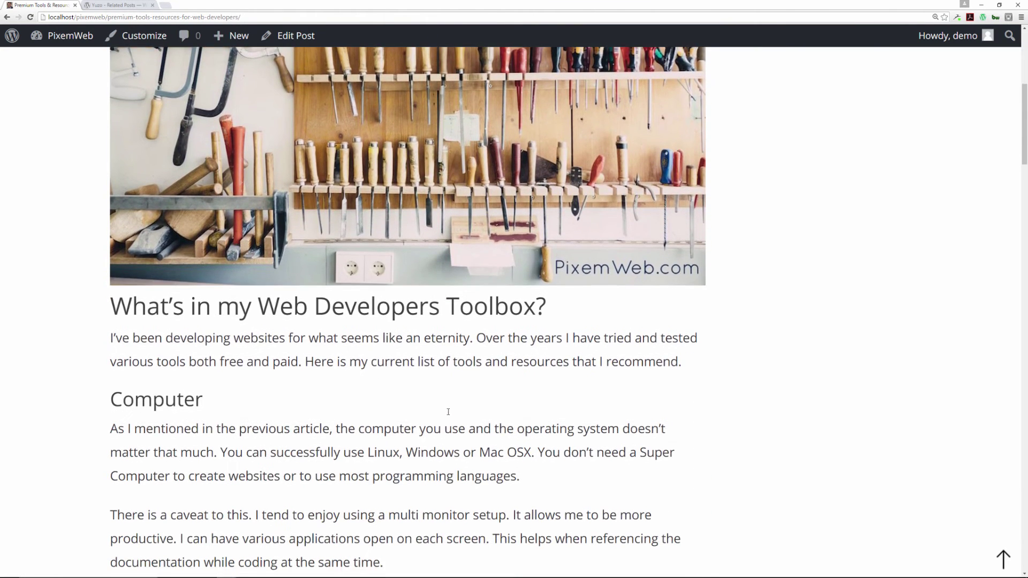
scroll(448, 415, down, 12)
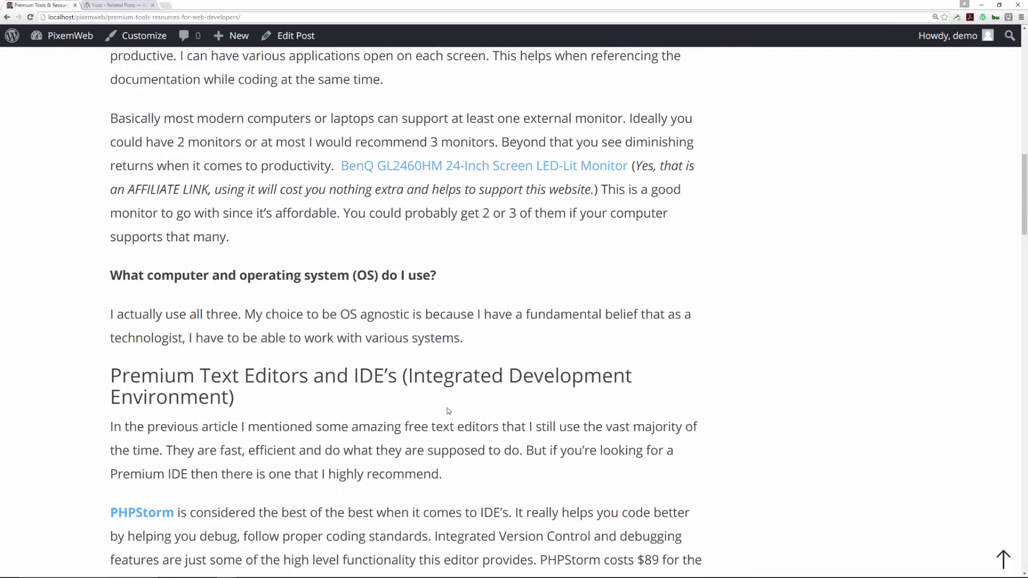
scroll(448, 411, down, 8)
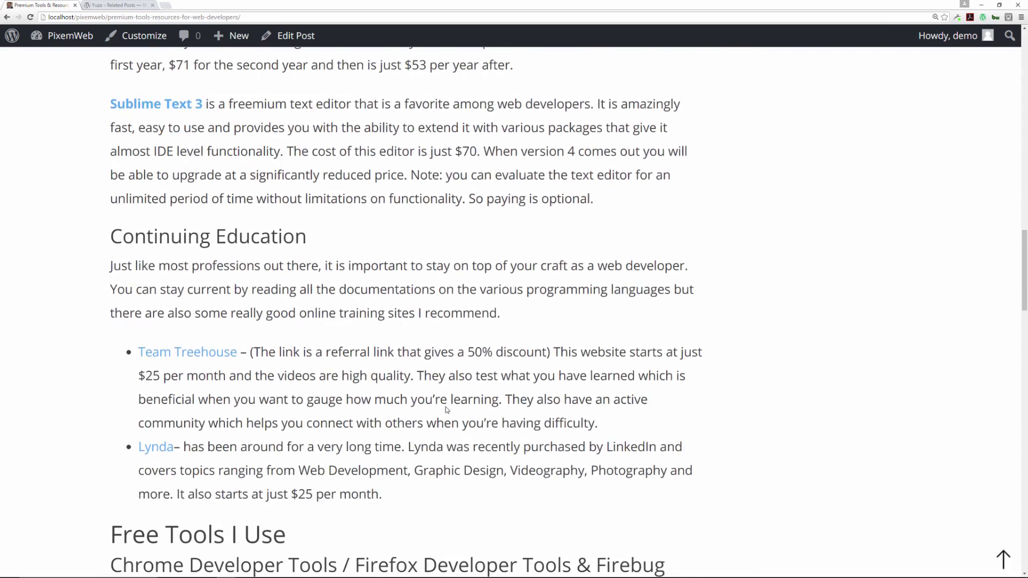
scroll(447, 410, down, 3)
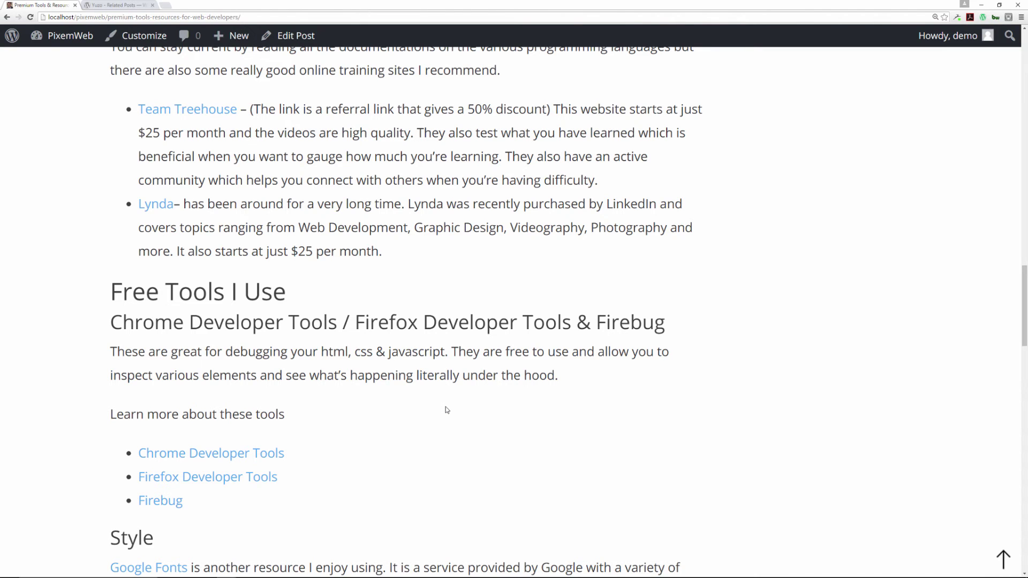
scroll(447, 410, up, 10)
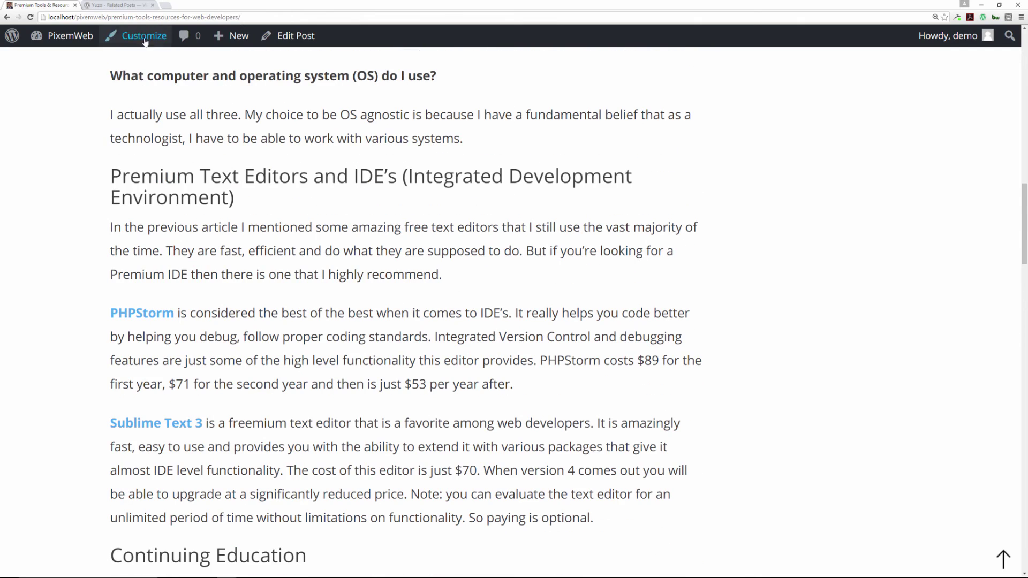
- Return to the Yuzo – Related Posts directory page and scroll through its description and features
click(114, 5)
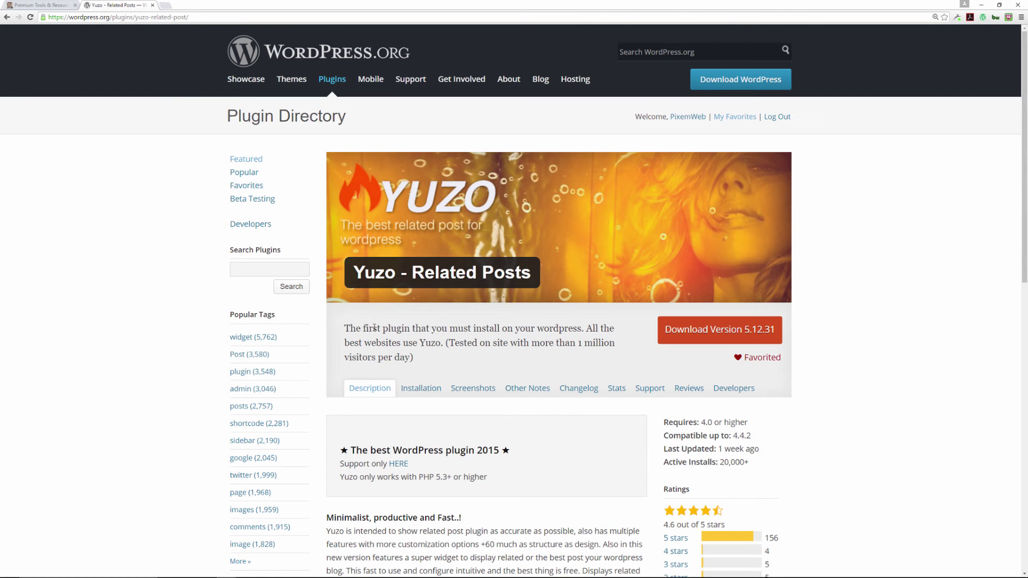
scroll(378, 328, down, 4)
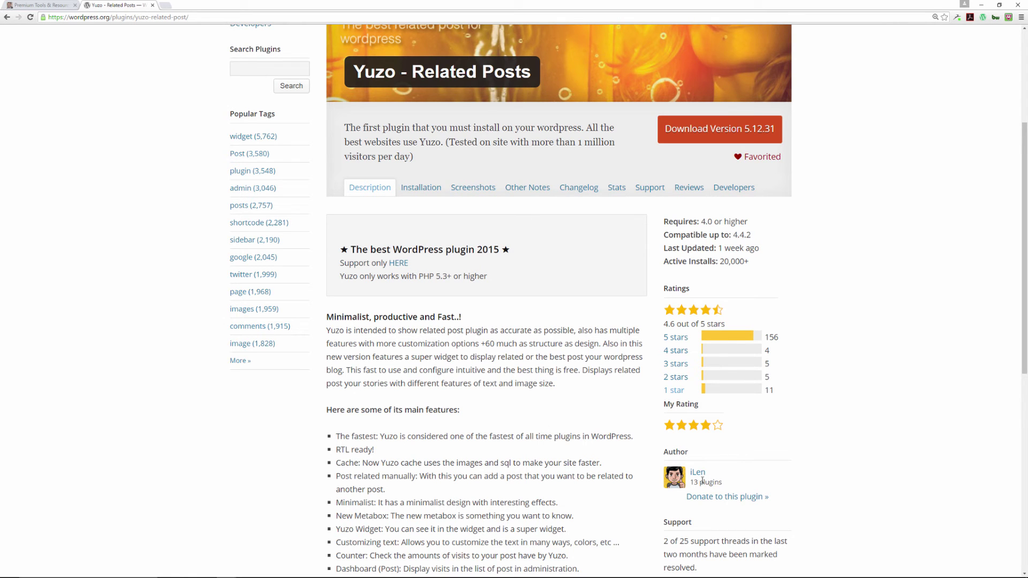
scroll(502, 478, down, 1)
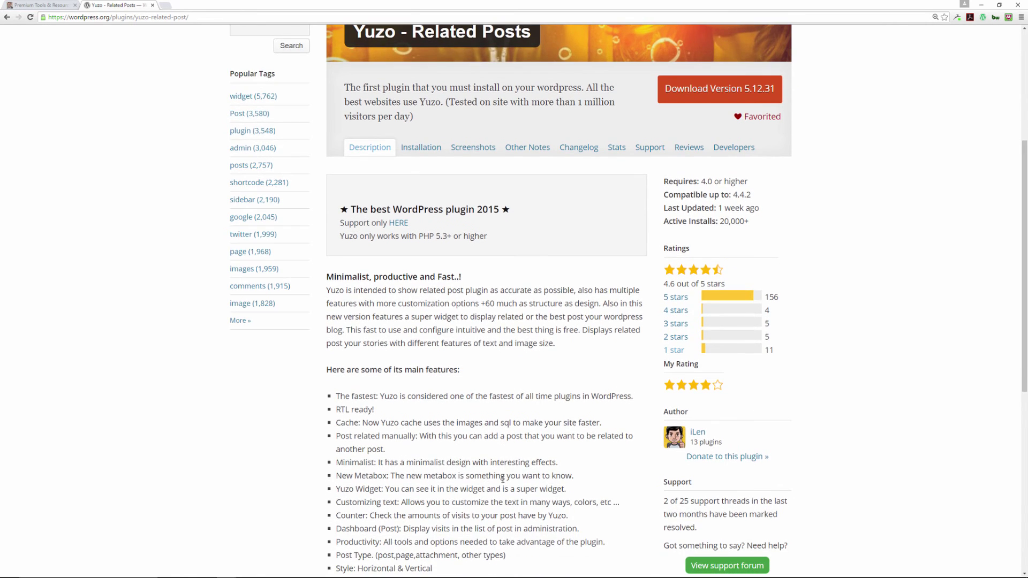
scroll(478, 476, down, 2)
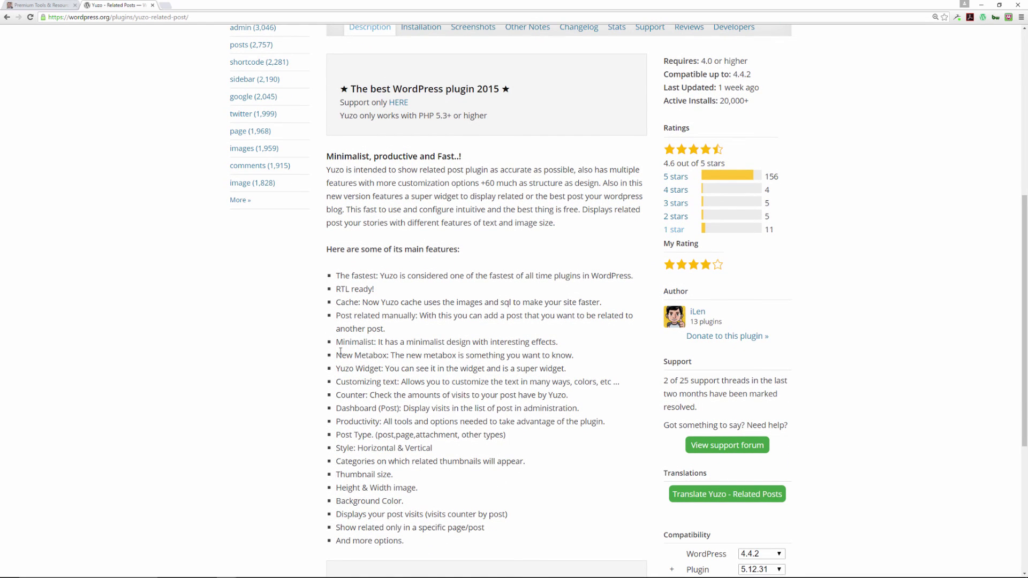
scroll(356, 397, down, 3)
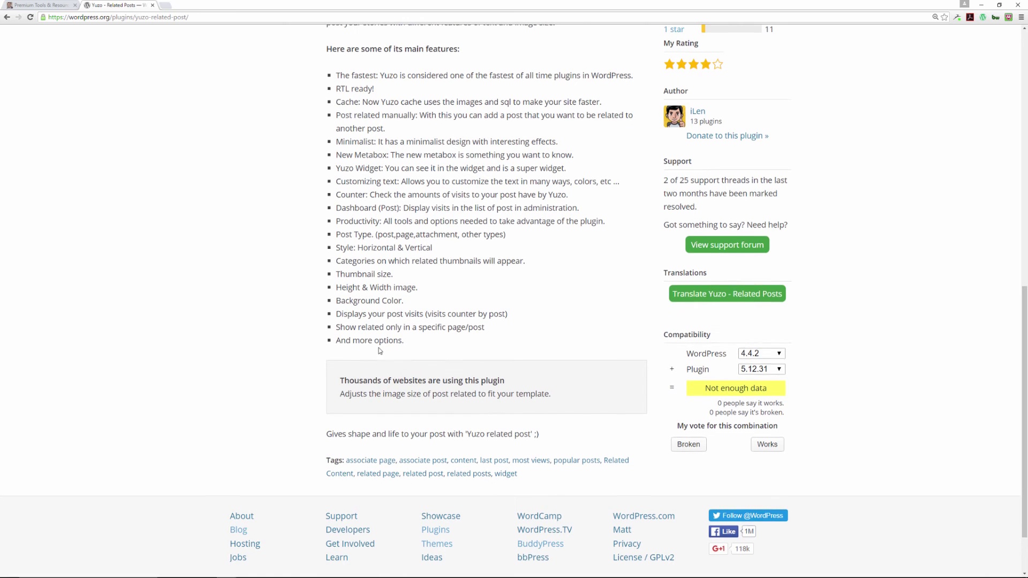
scroll(379, 351, up, 3)
scroll(379, 351, up, 3)
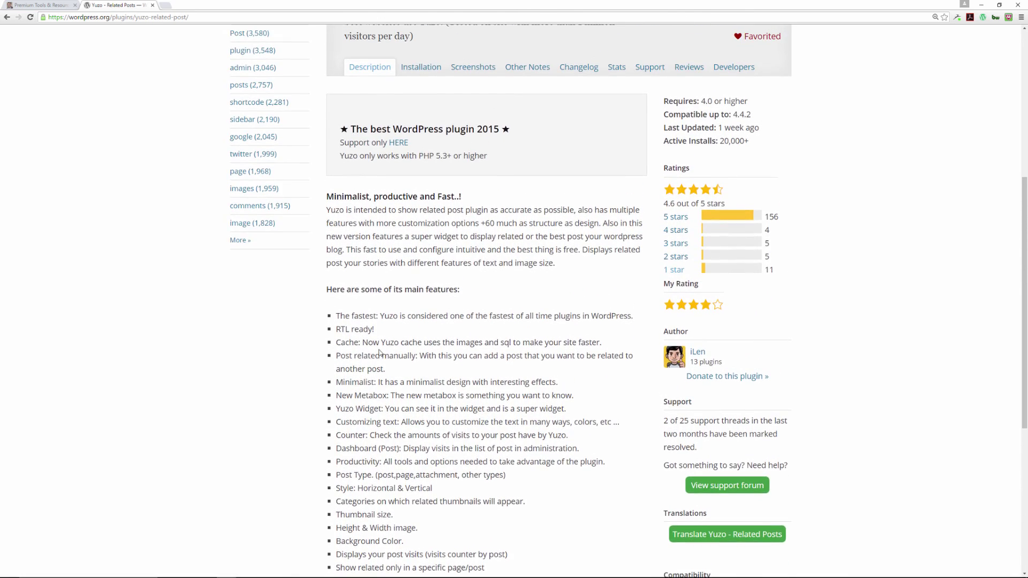
scroll(378, 352, up, 1)
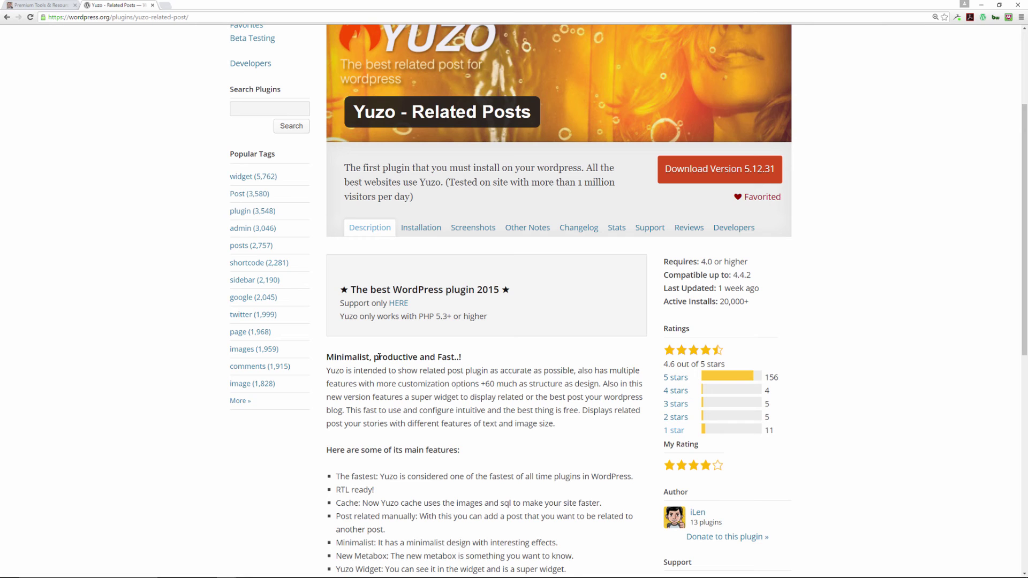
scroll(379, 357, up, 2)
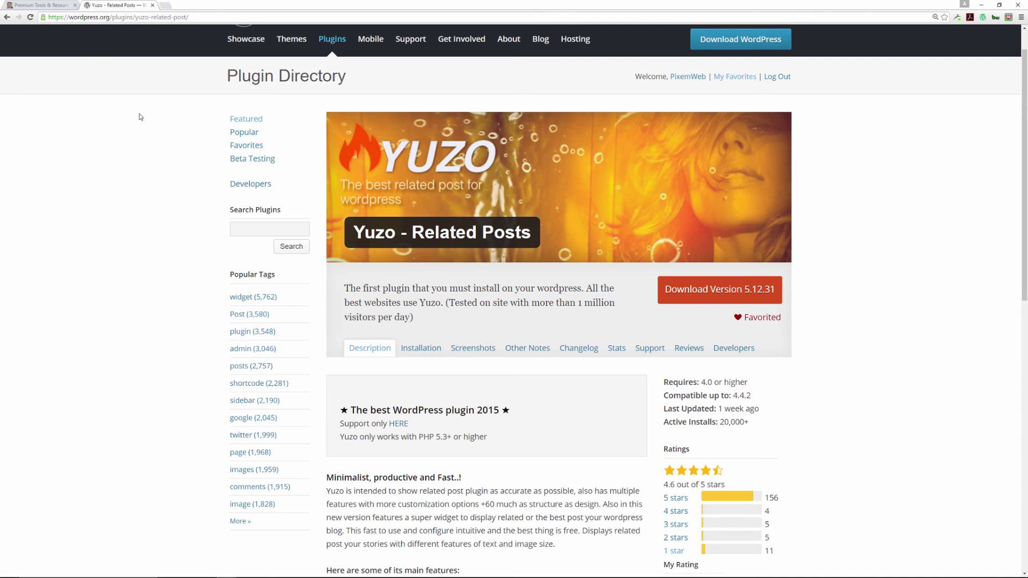
scroll(140, 116, up, 1)
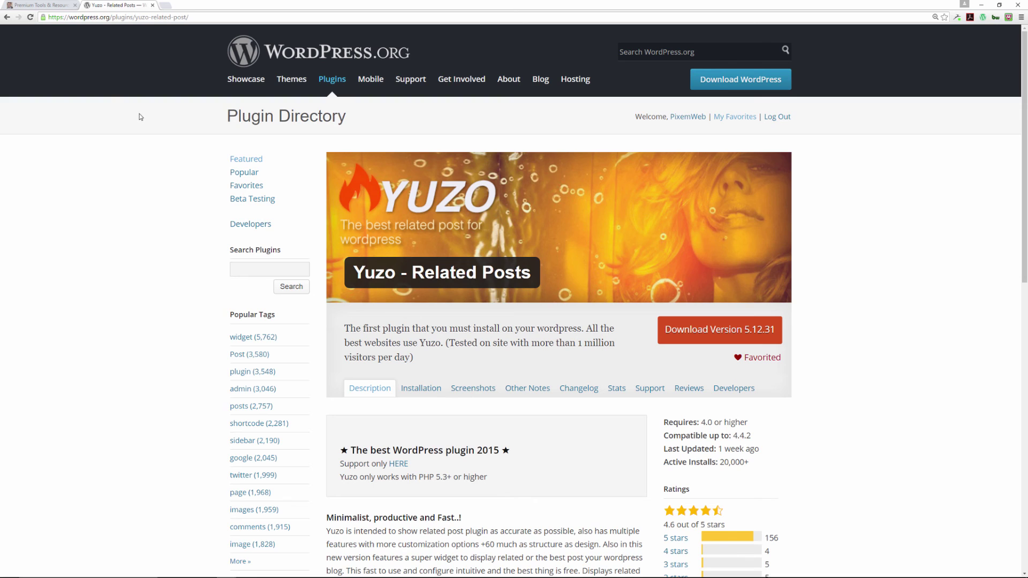